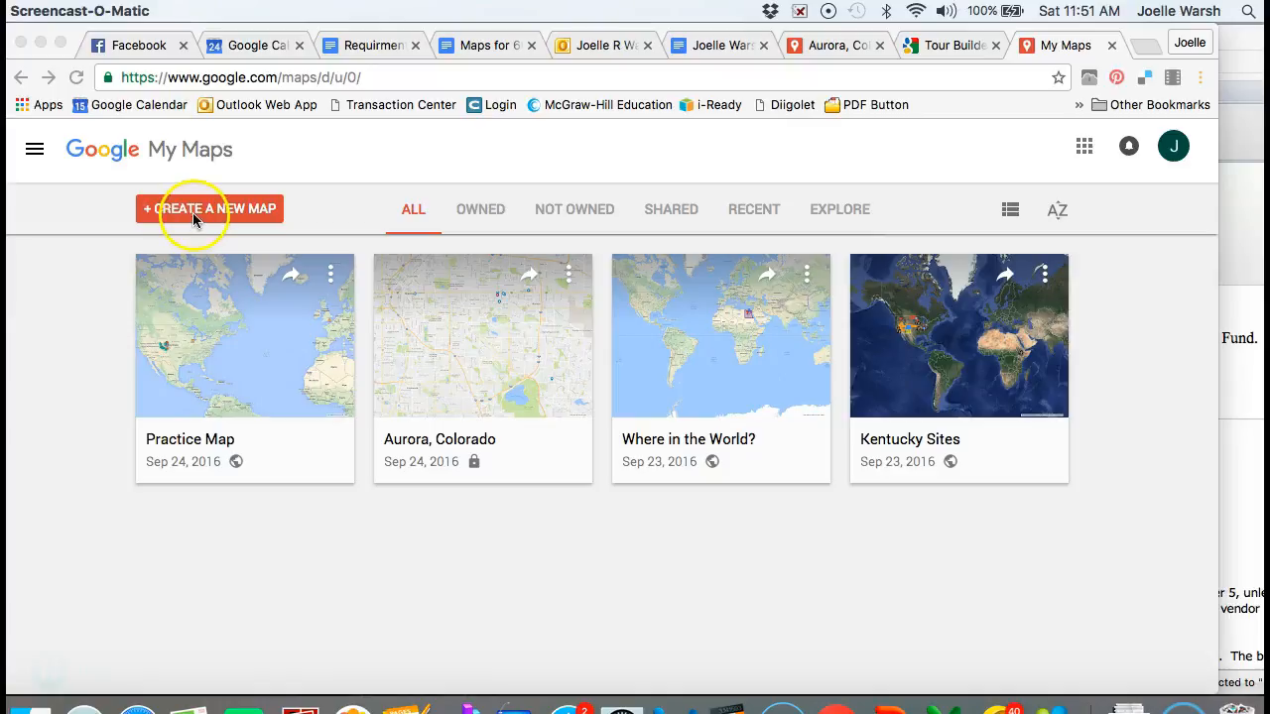
Create a new map and save its title as "Practice Map"
left_click(197, 213)
left_click(198, 214)
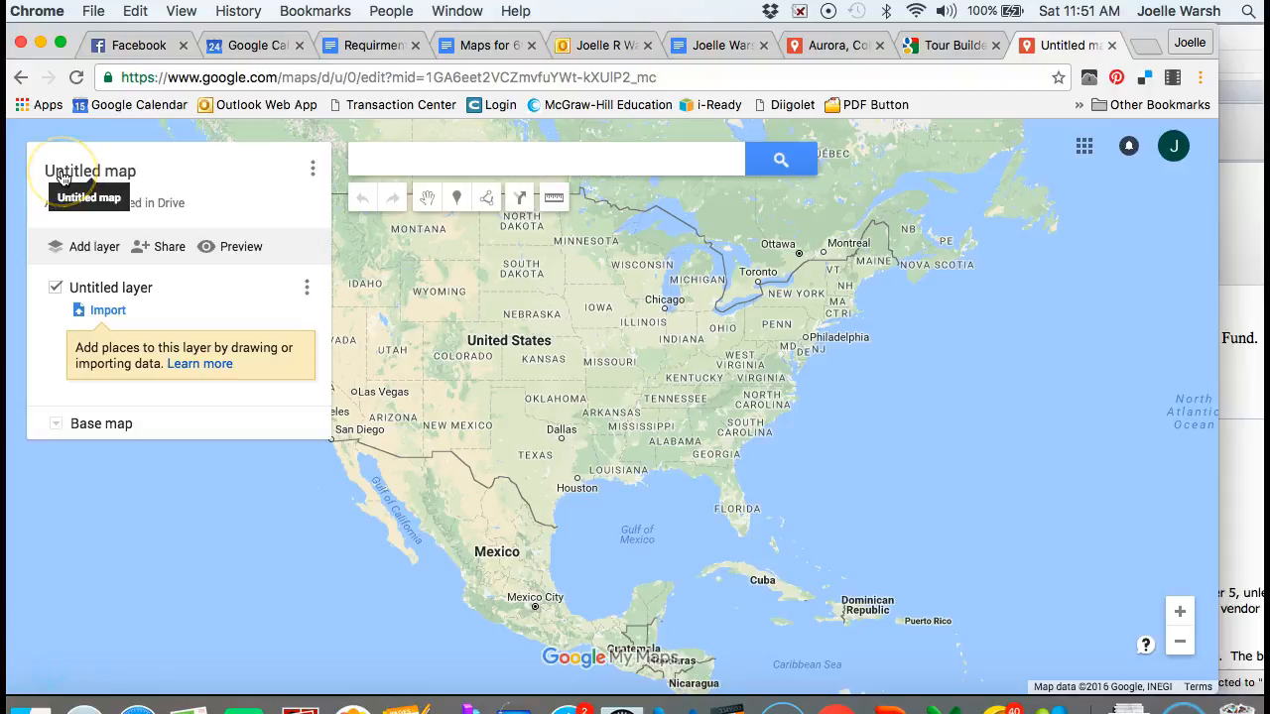
left_click(62, 171)
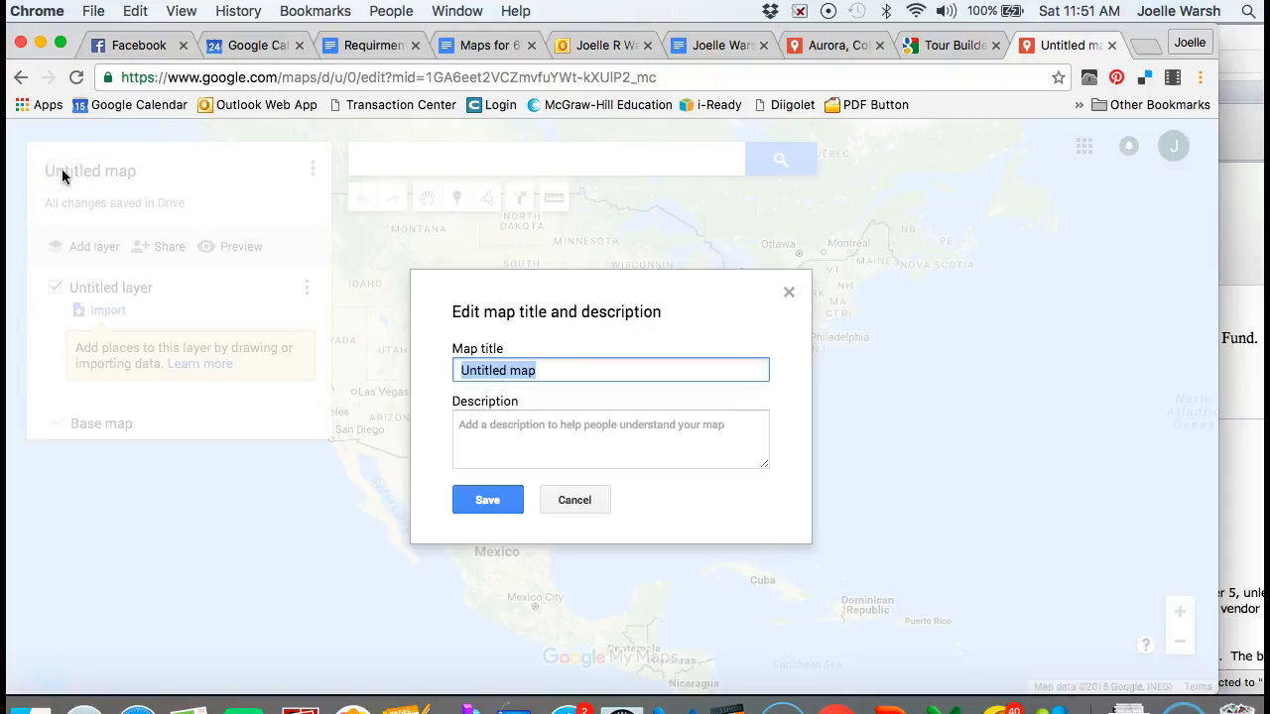
type("Pra")
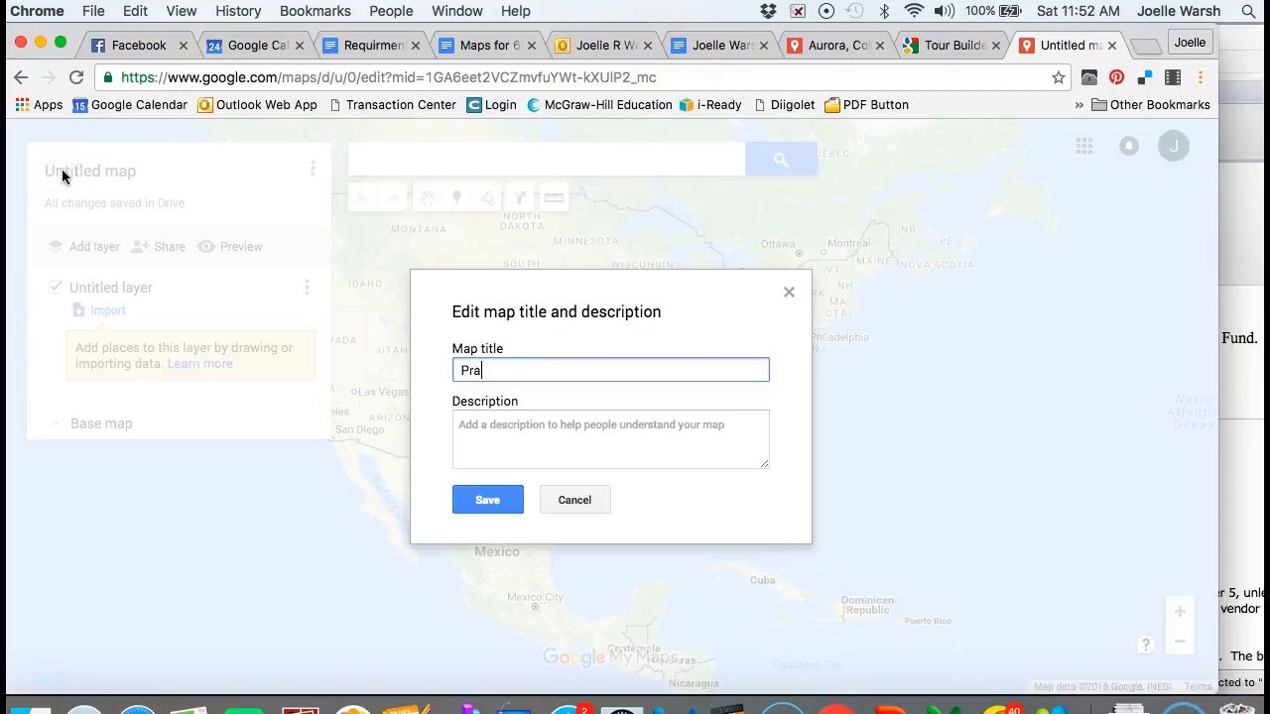
type("ctice Map")
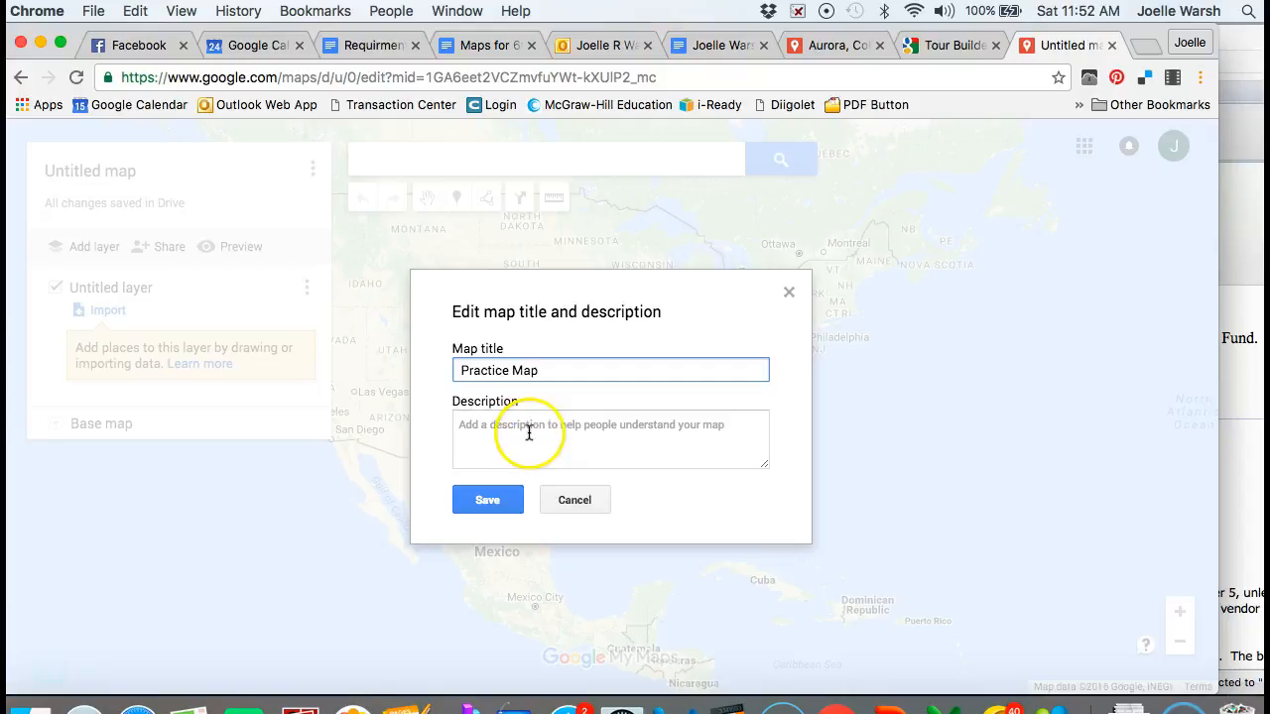
left_click(487, 500)
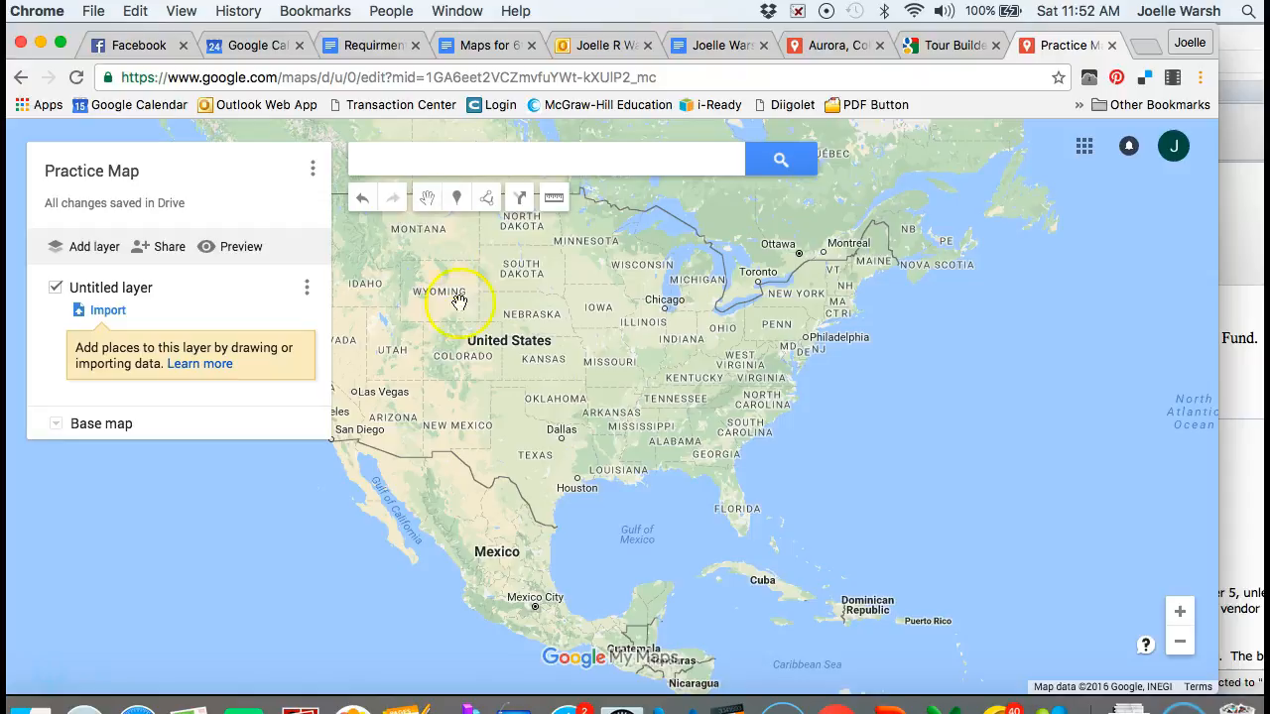
Explore the map around the United States, inspecting the Oklahoma, Texas and Arkansas area up close and returning to the whole country
left_click_drag(468, 341, 514, 331)
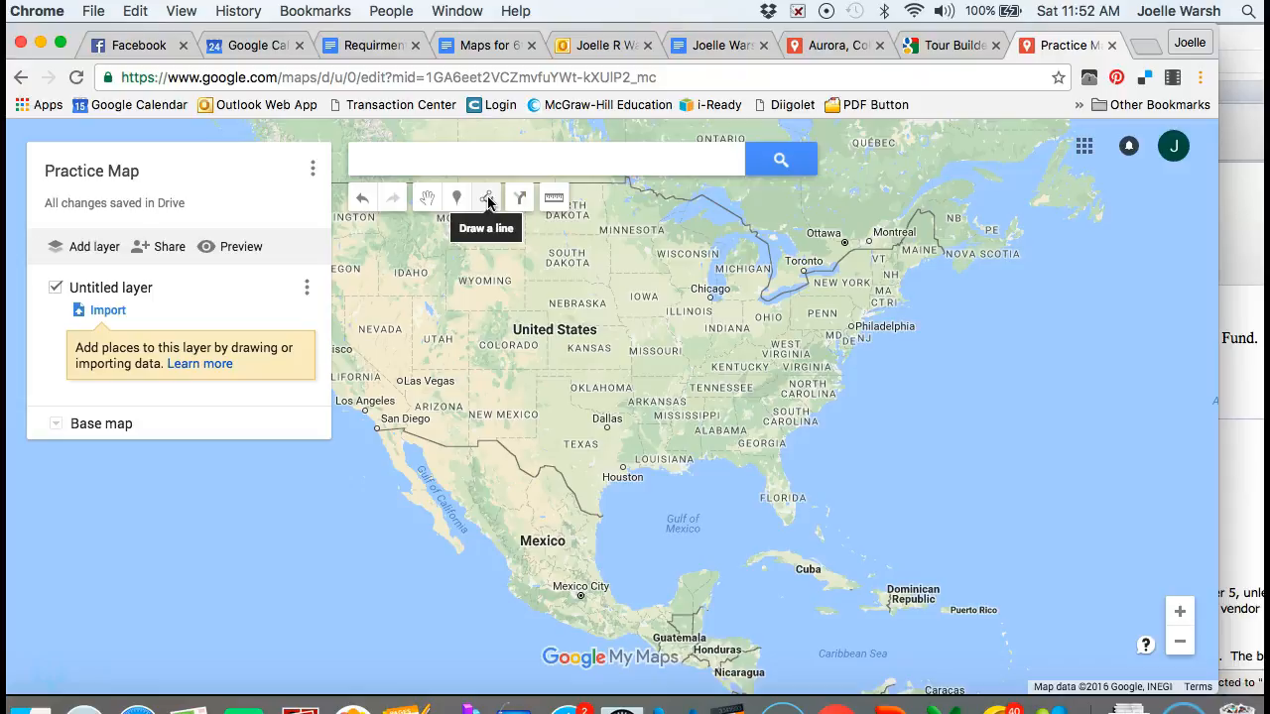
left_click(519, 199)
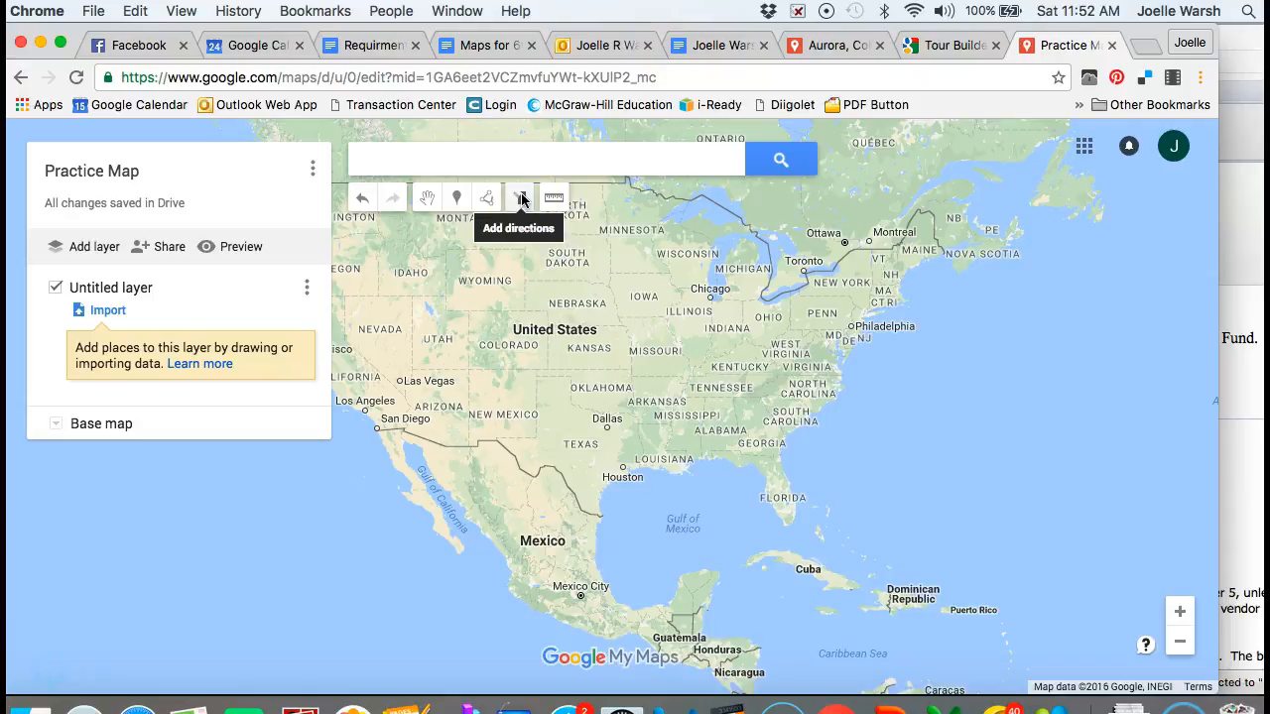
left_click(551, 198)
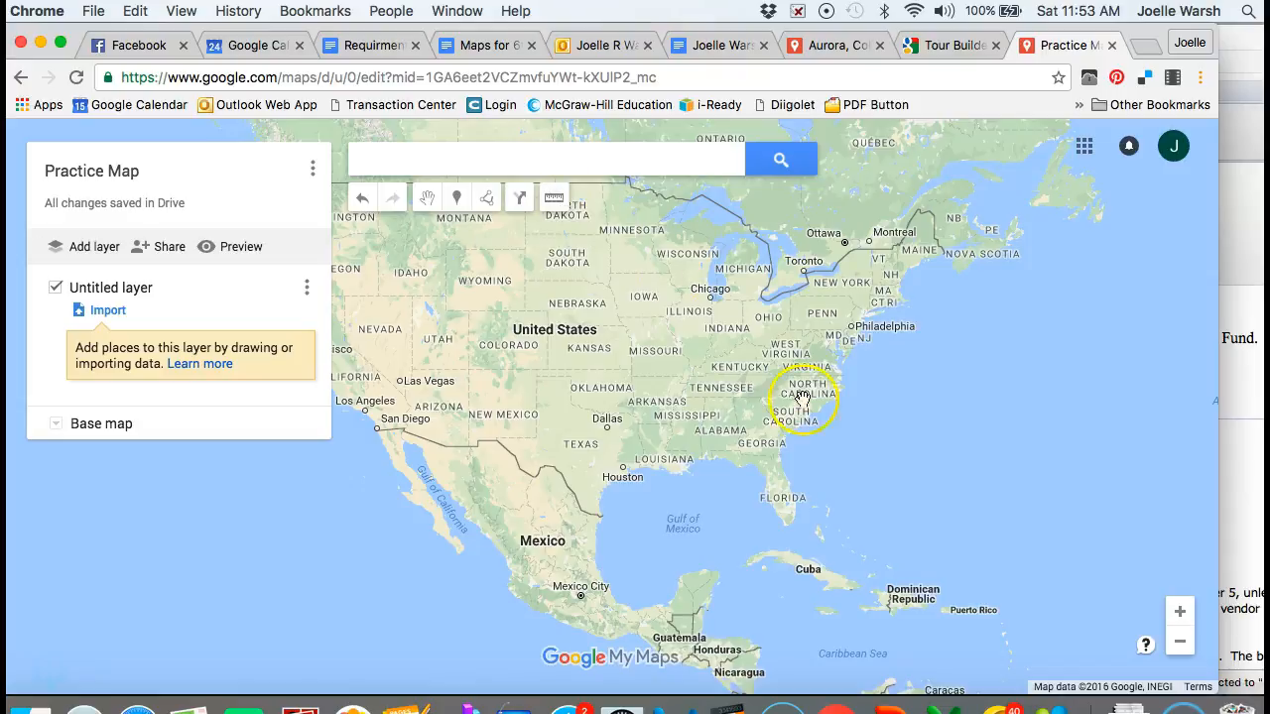
left_click(1180, 613)
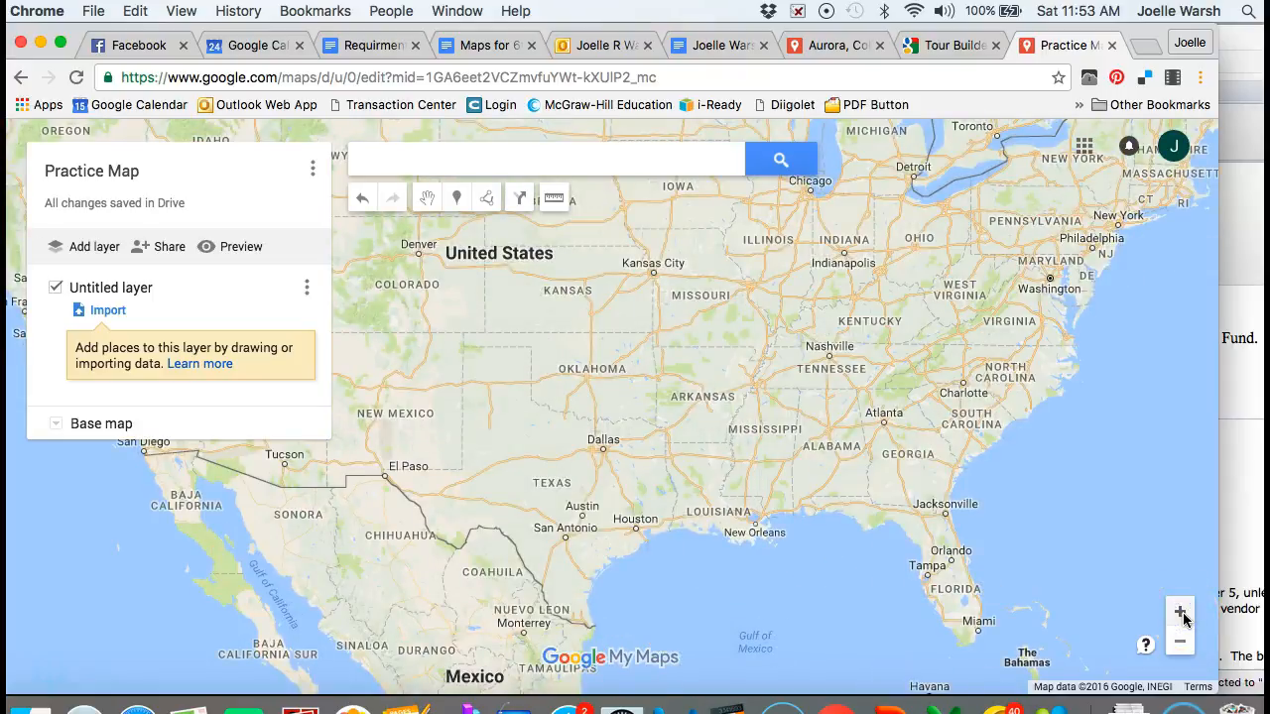
left_click(1180, 613)
left_click(1181, 615)
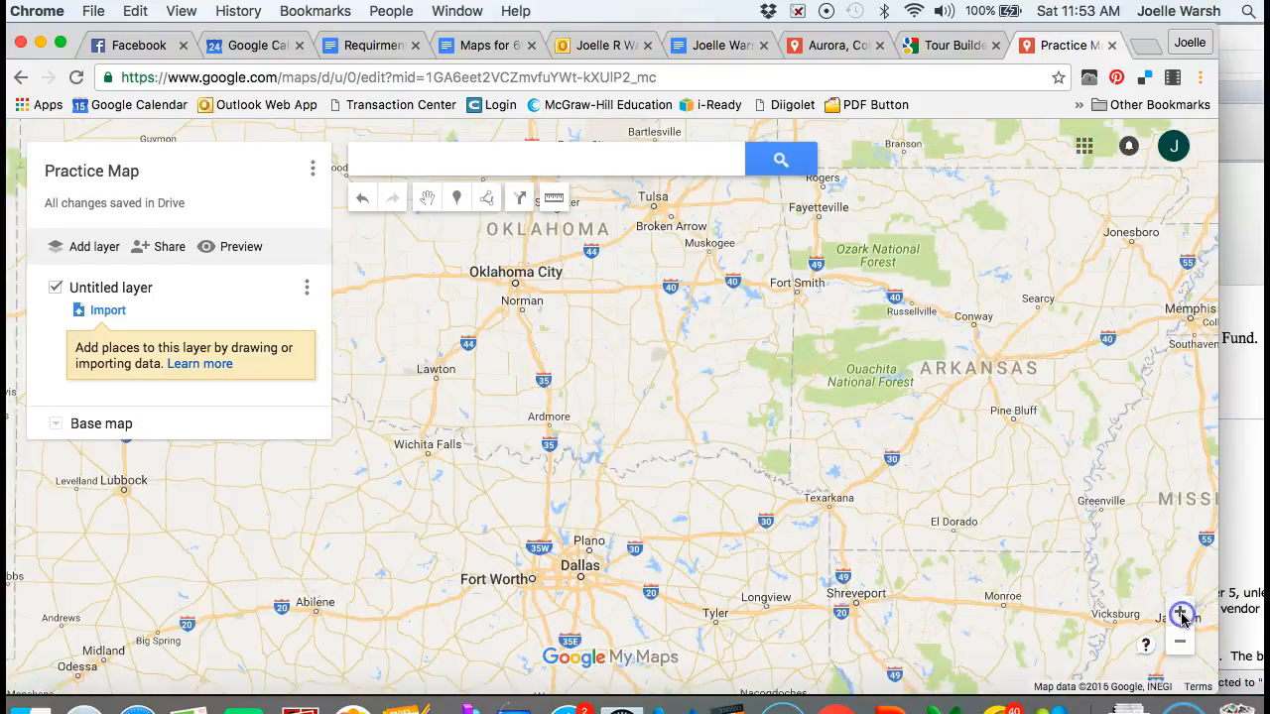
left_click(1181, 615)
left_click(1180, 642)
left_click(1180, 643)
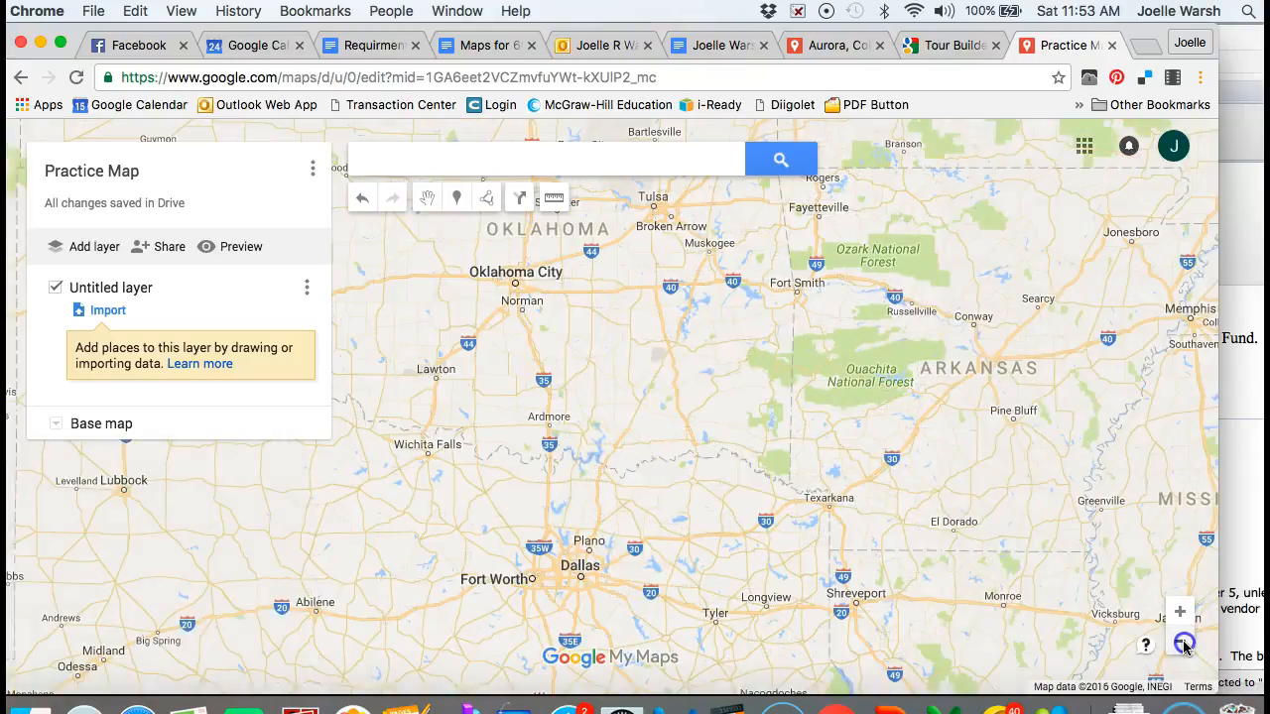
left_click(1181, 643)
left_click(1181, 643)
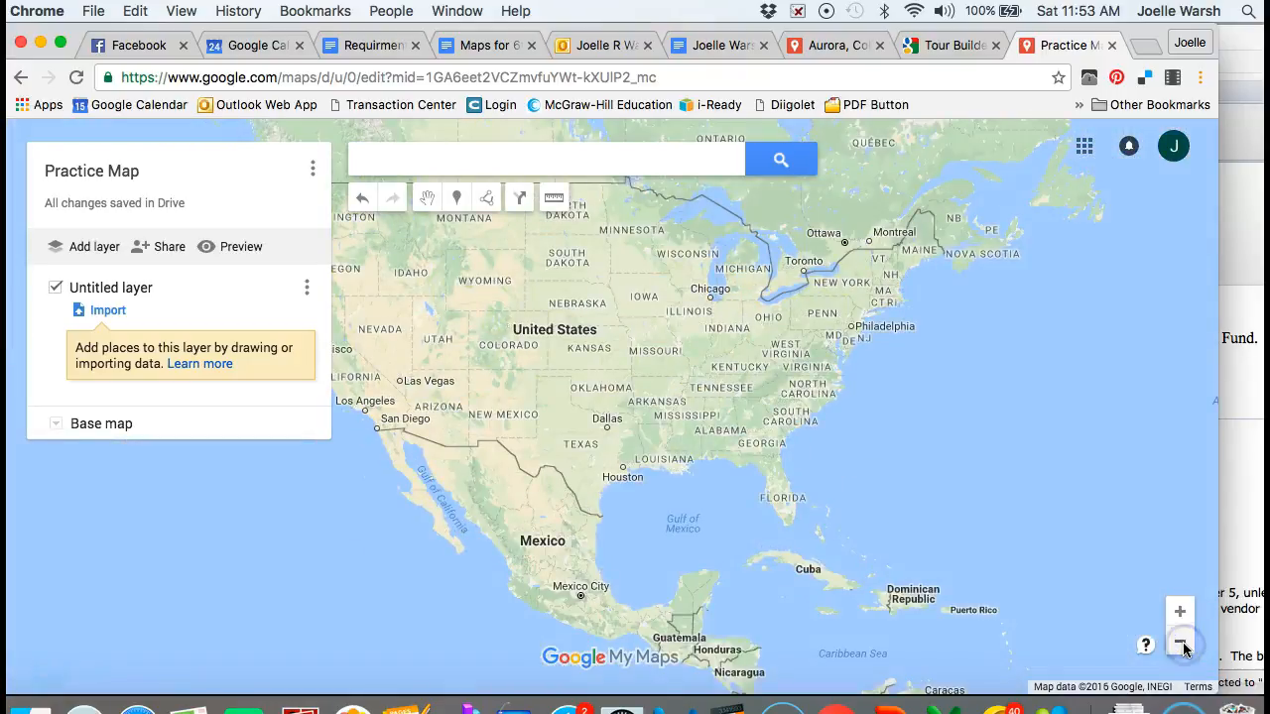
left_click(48, 674)
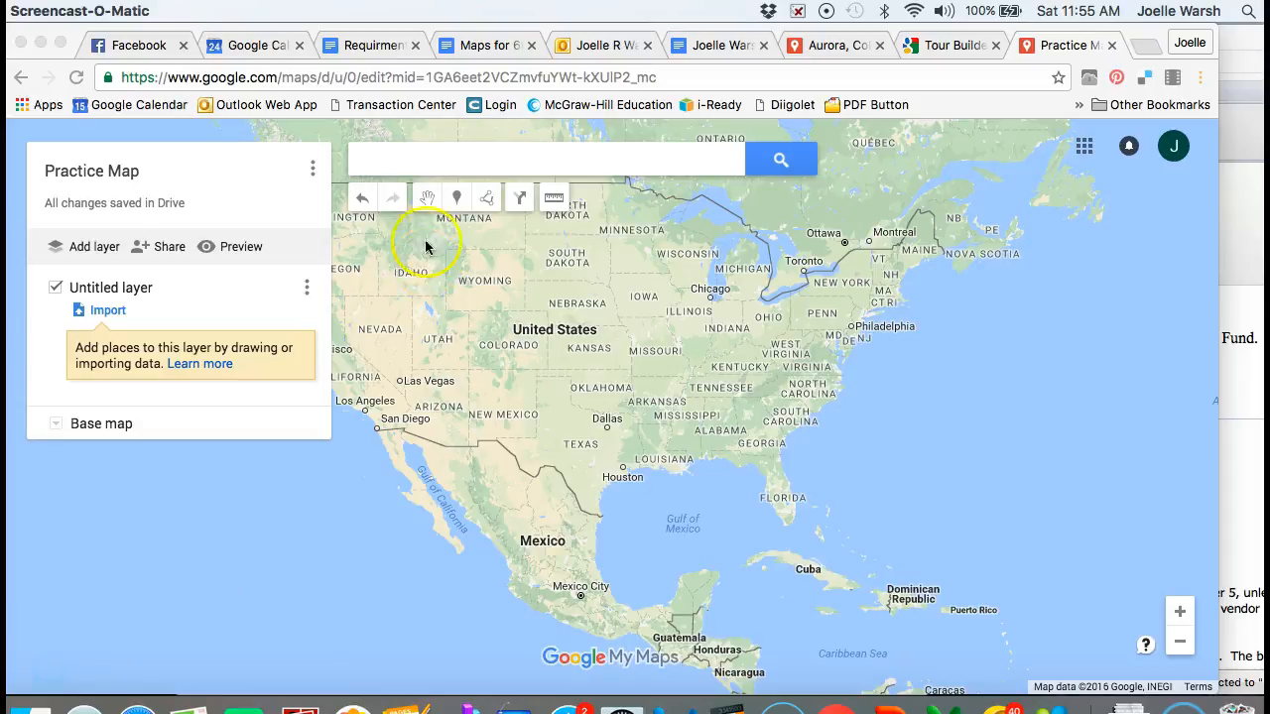
Search for "Boston k8" and add the Boston K-8 School result to the map's untitled layer
left_click(408, 162)
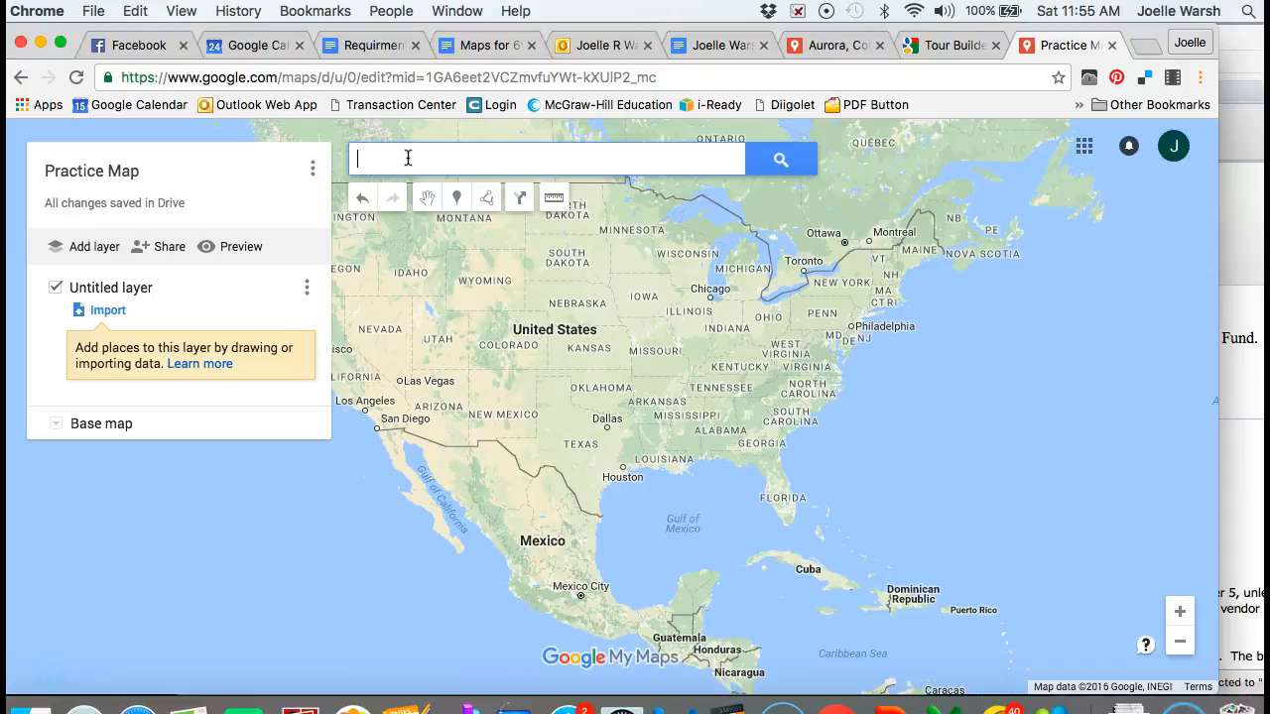
type("Boston")
left_click(418, 191)
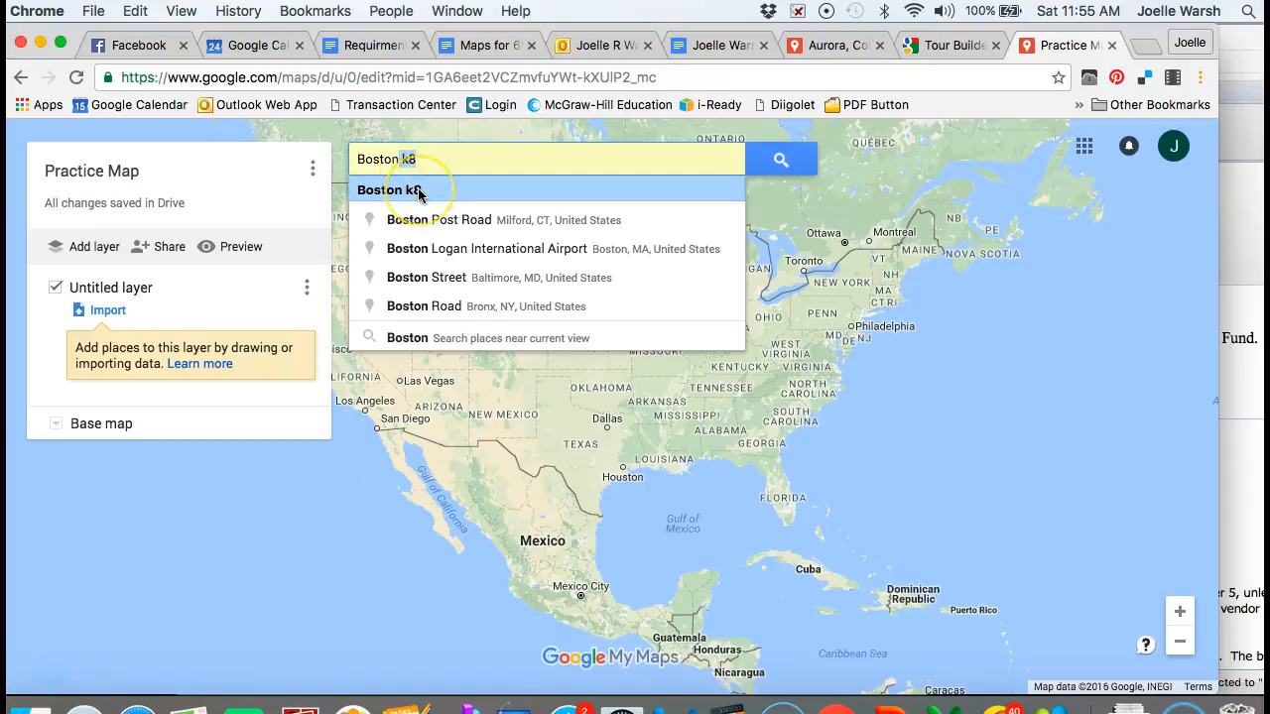
left_click(419, 191)
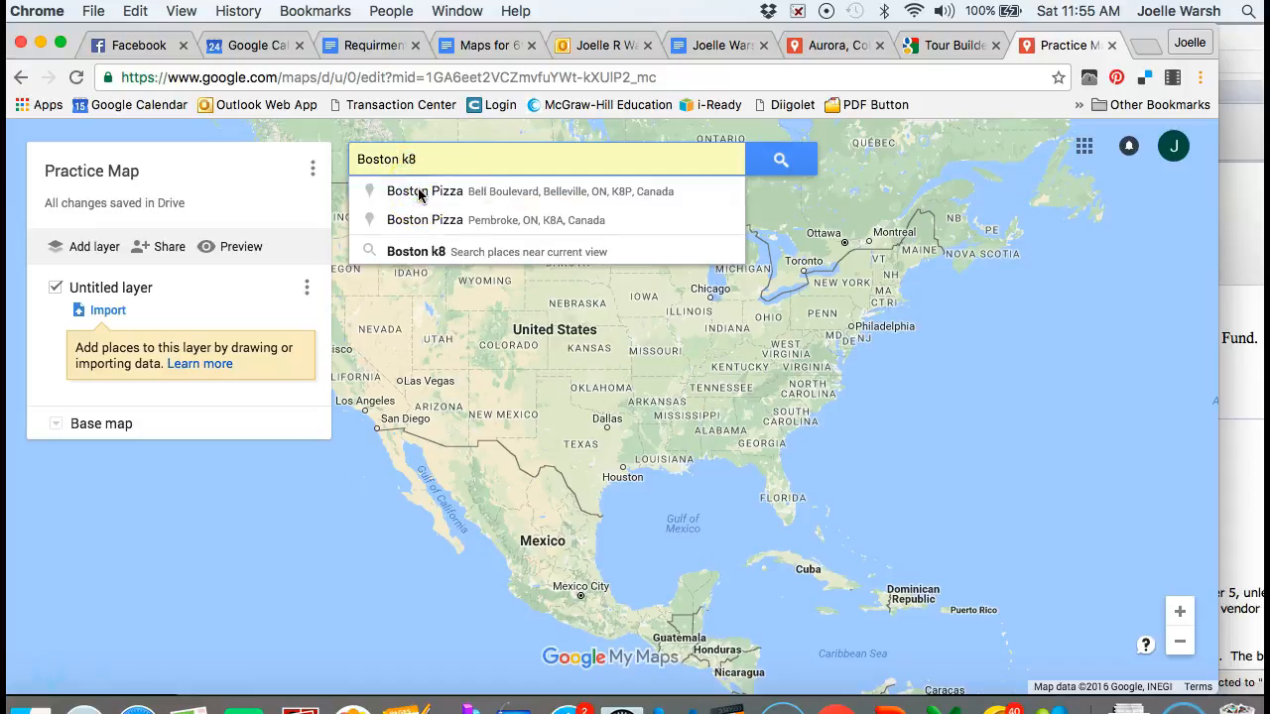
left_click(780, 158)
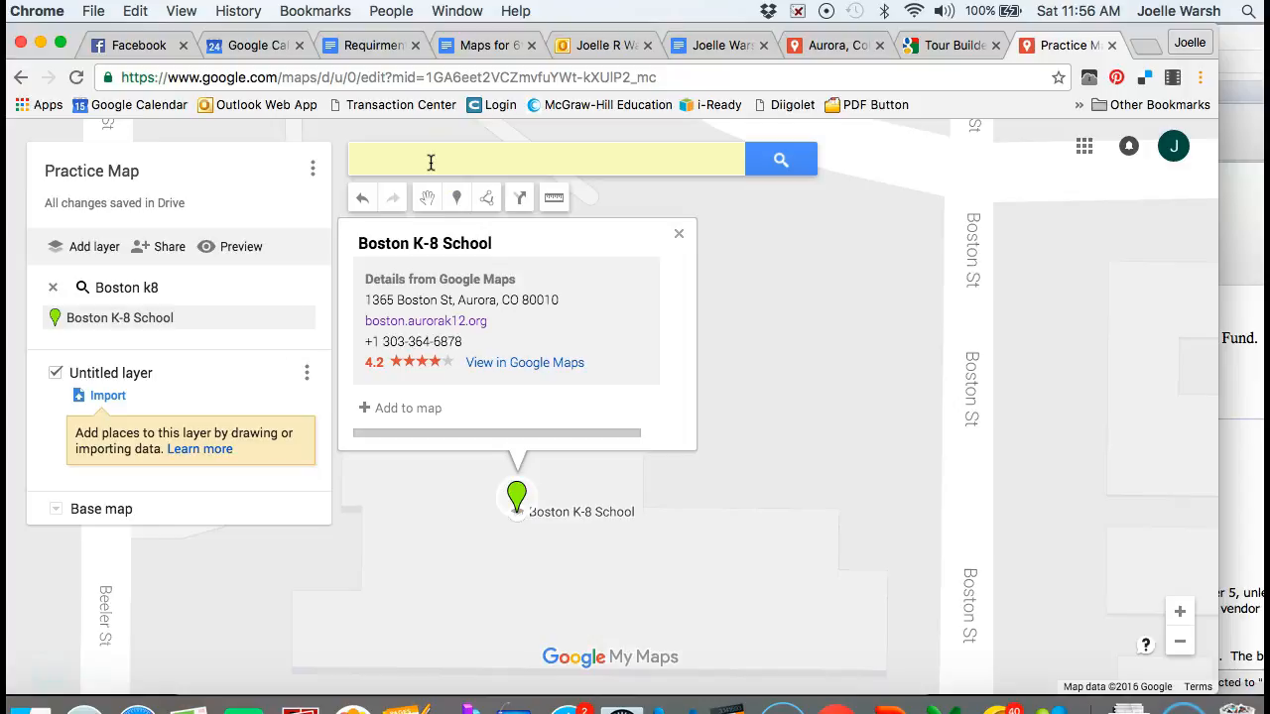
left_click(414, 408)
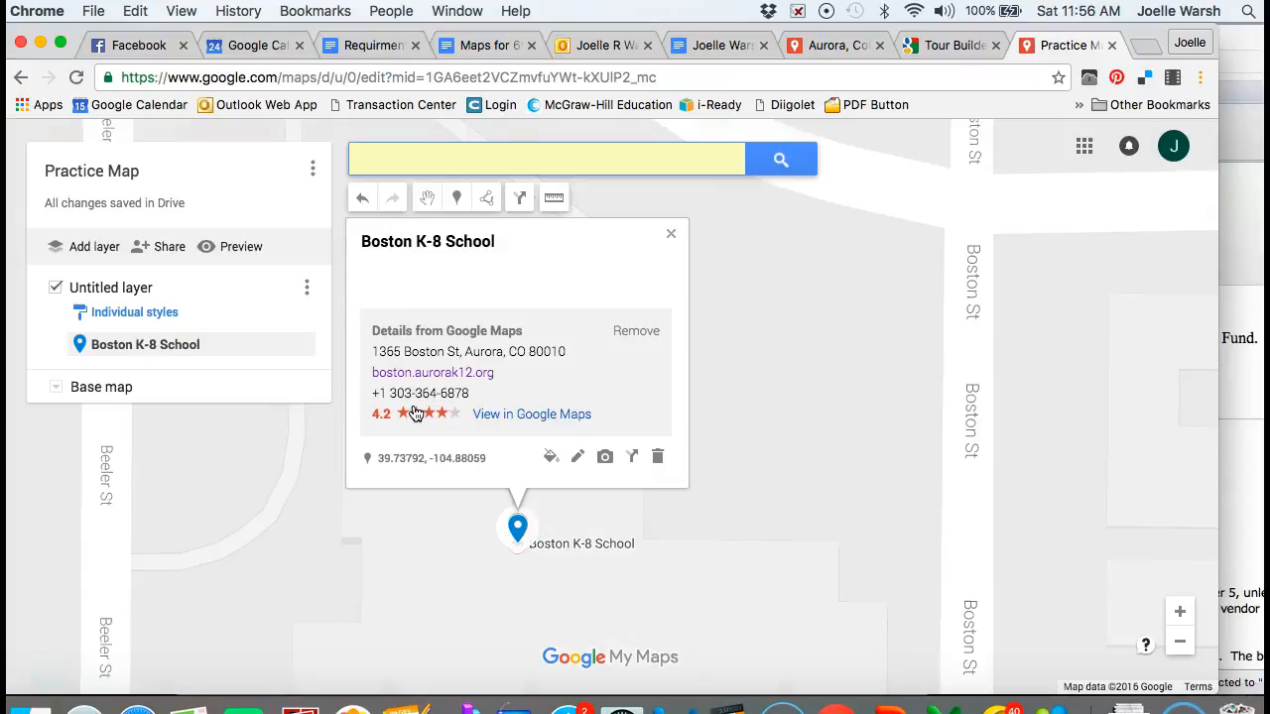
Recolor the Boston K-8 School marker, trying yellow and settling on dark teal
left_click(553, 459)
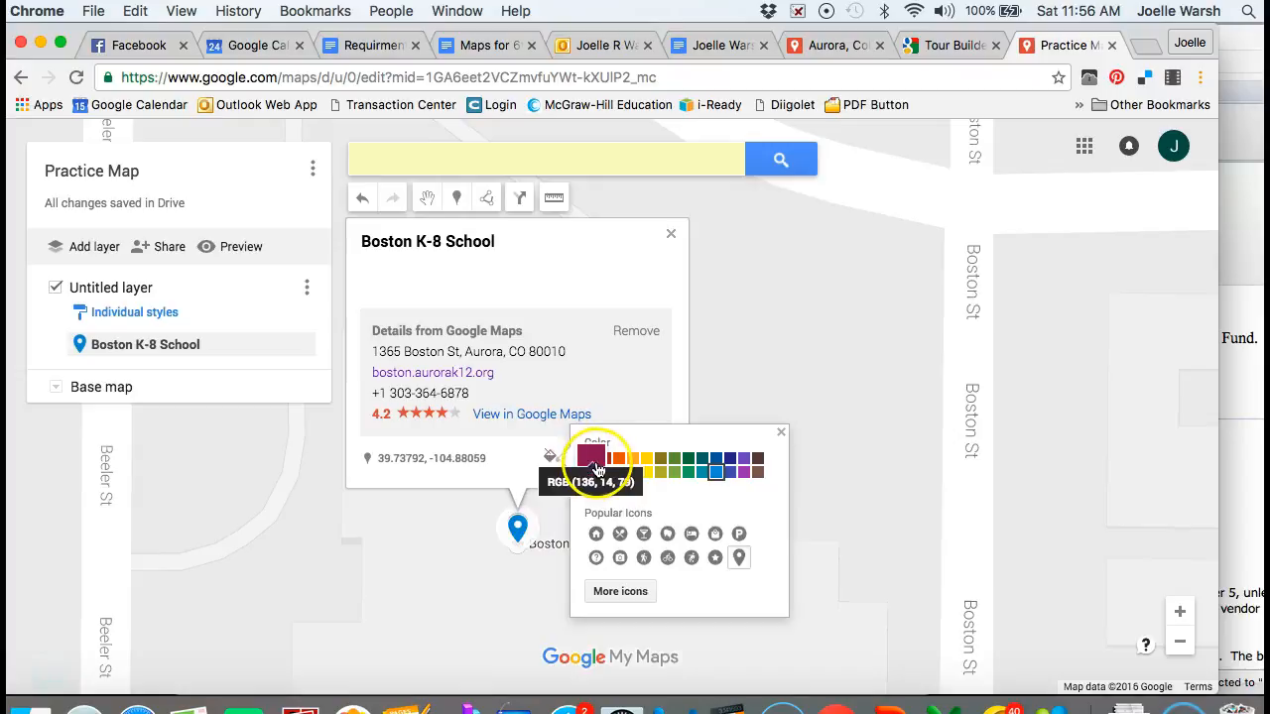
left_click(597, 466)
left_click(646, 459)
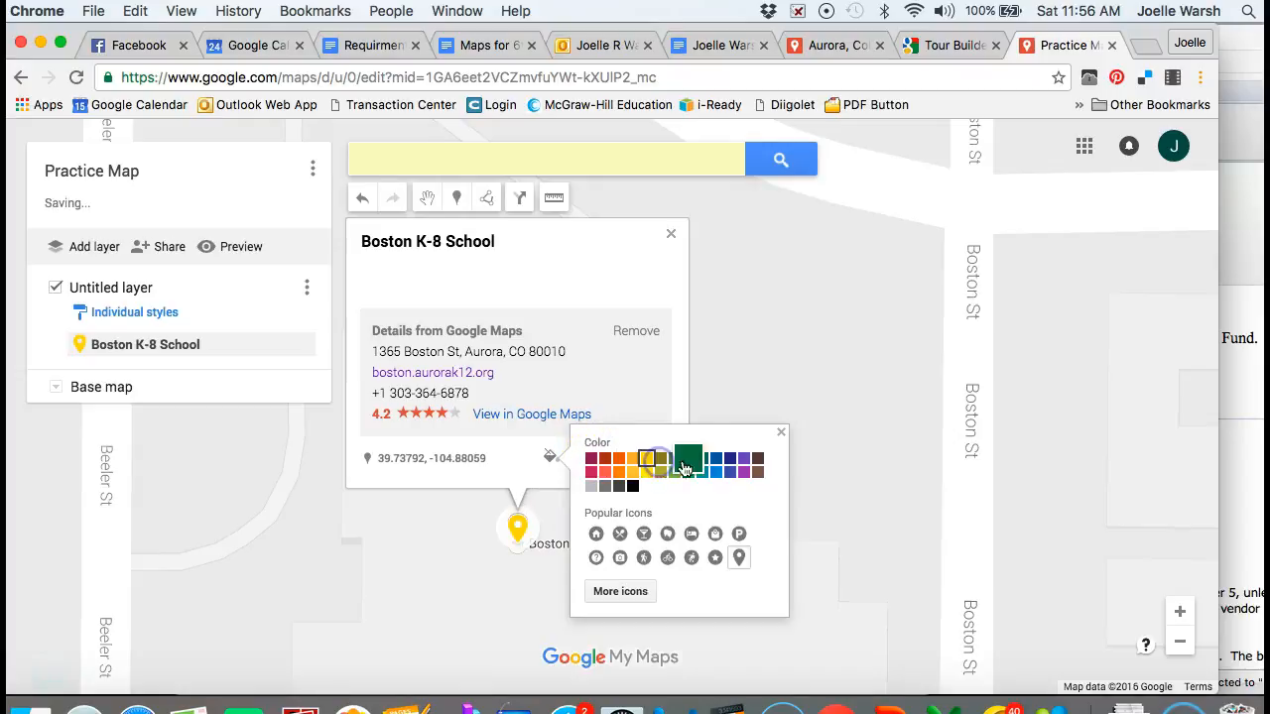
left_click(704, 457)
left_click(644, 534)
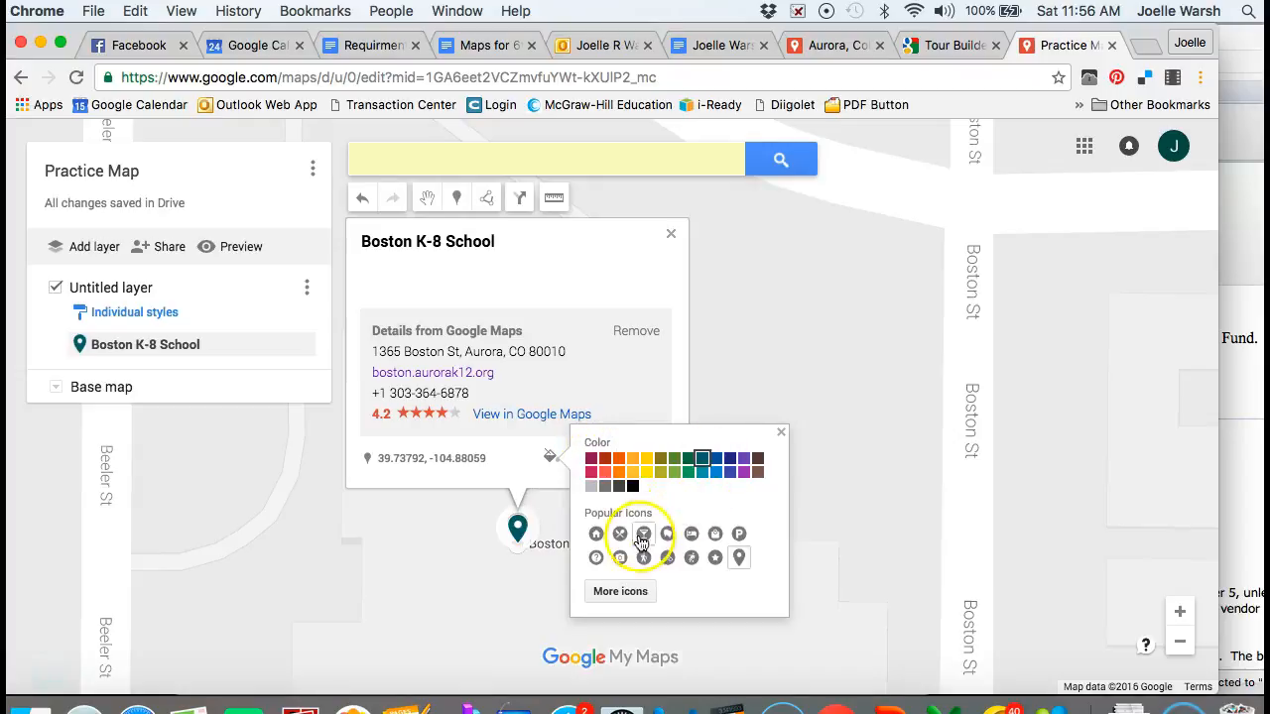
Change the Boston K-8 School marker's icon to the School icon from the Places category of the full icon set
left_click(620, 593)
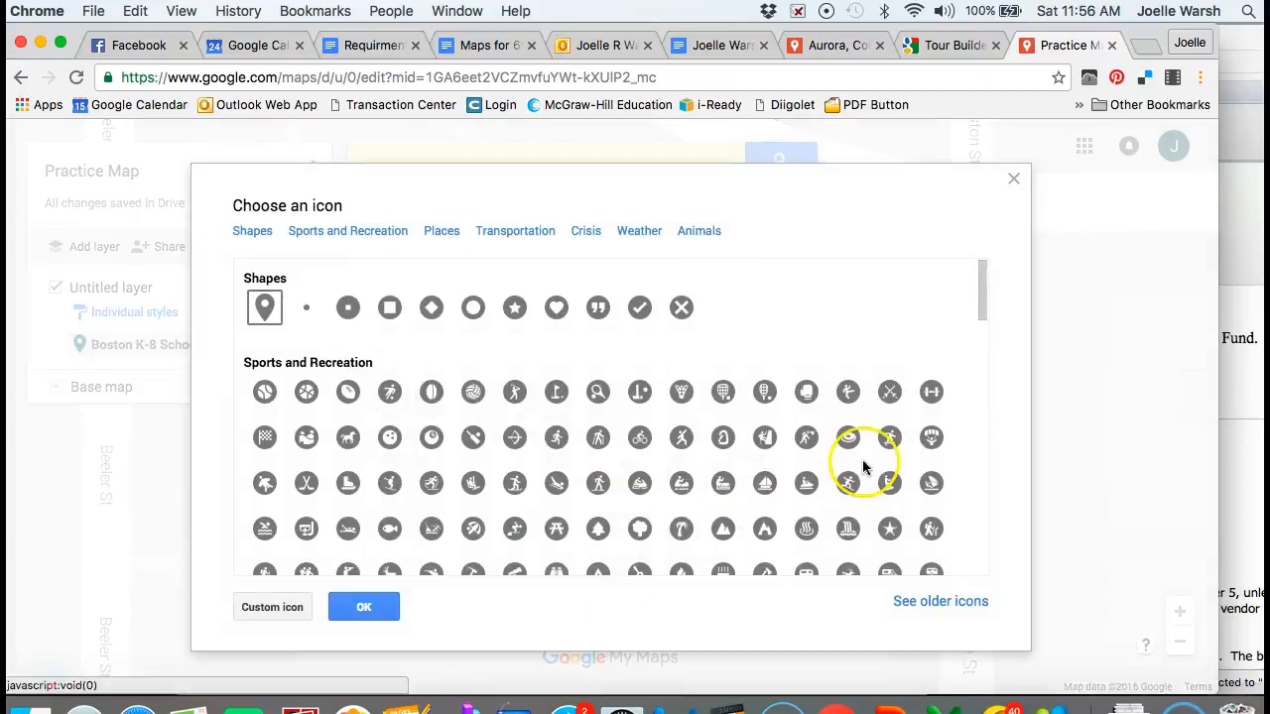
mouse_move(985, 295)
left_mouse_down()
mouse_move(985, 347)
mouse_move(977, 291)
left_mouse_up()
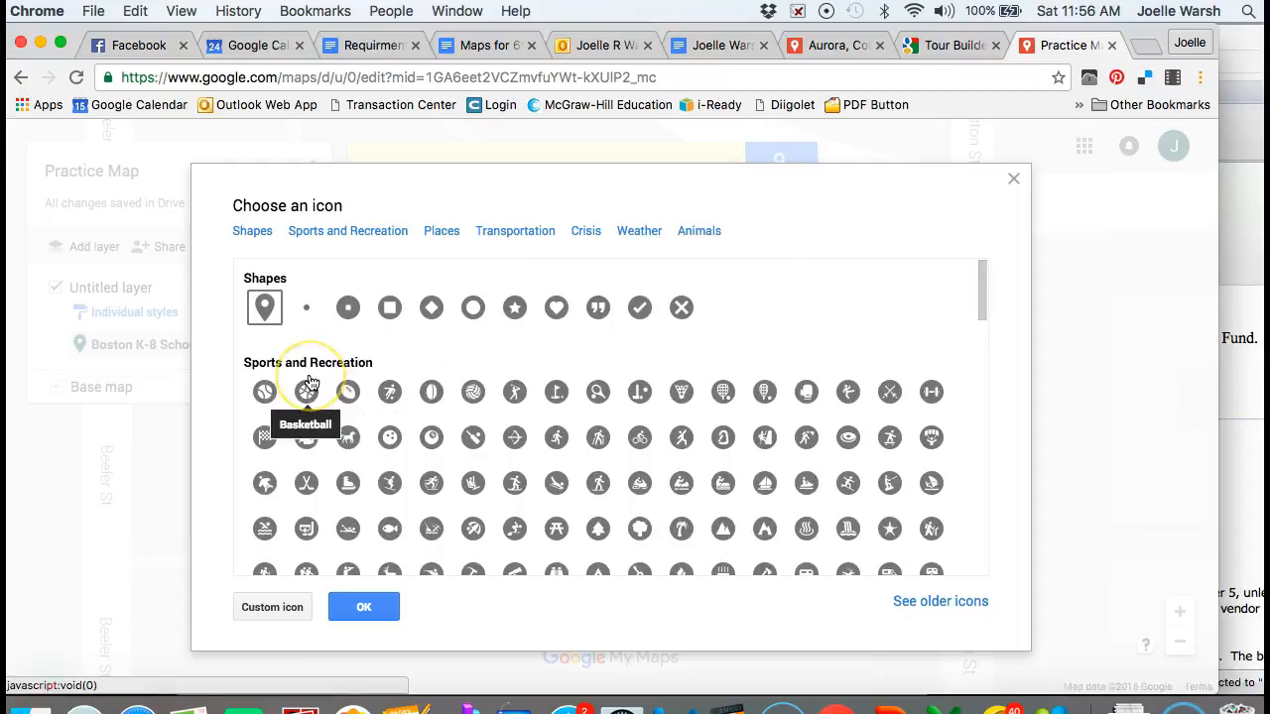
left_click_drag(980, 292, 981, 342)
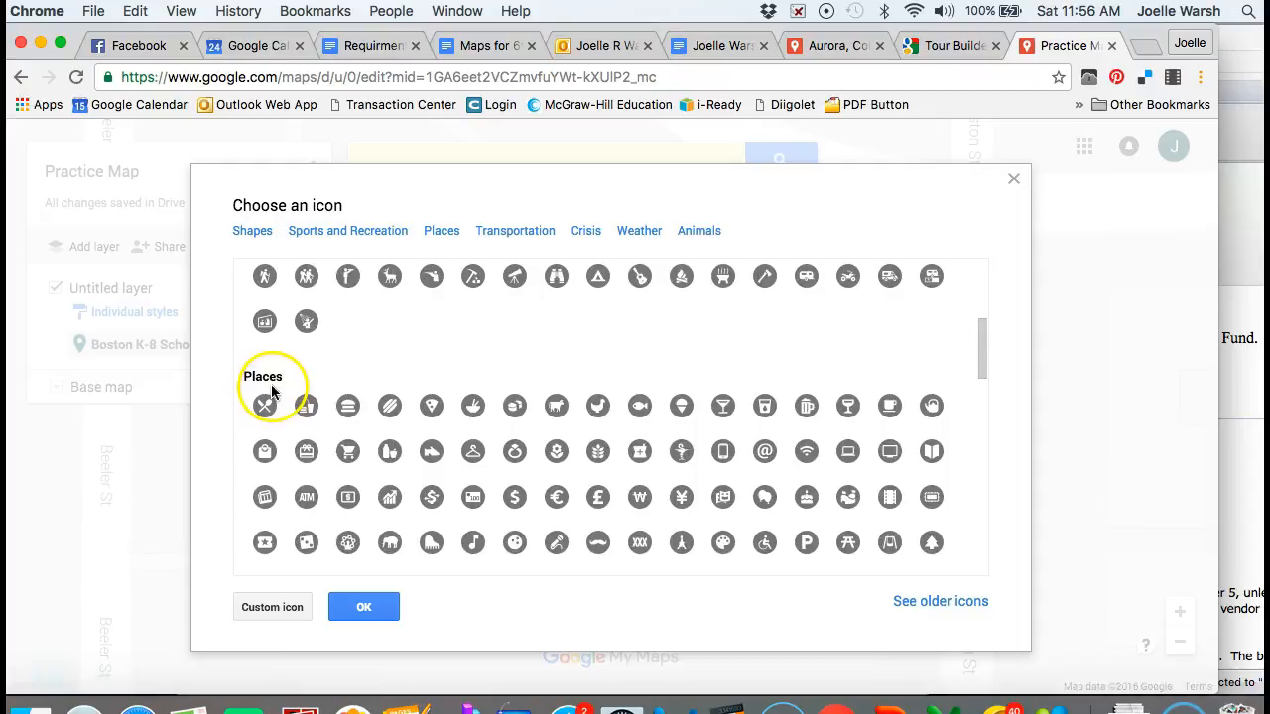
left_click_drag(983, 340, 984, 450)
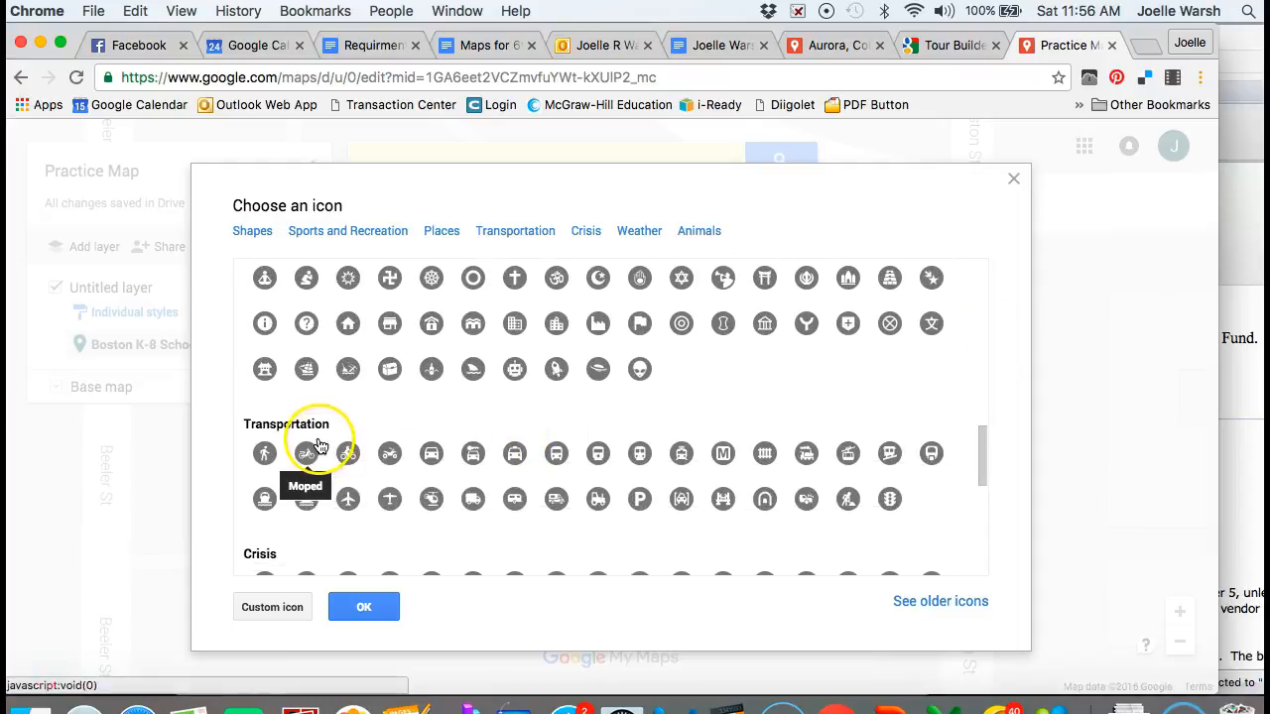
left_click_drag(983, 445, 981, 409)
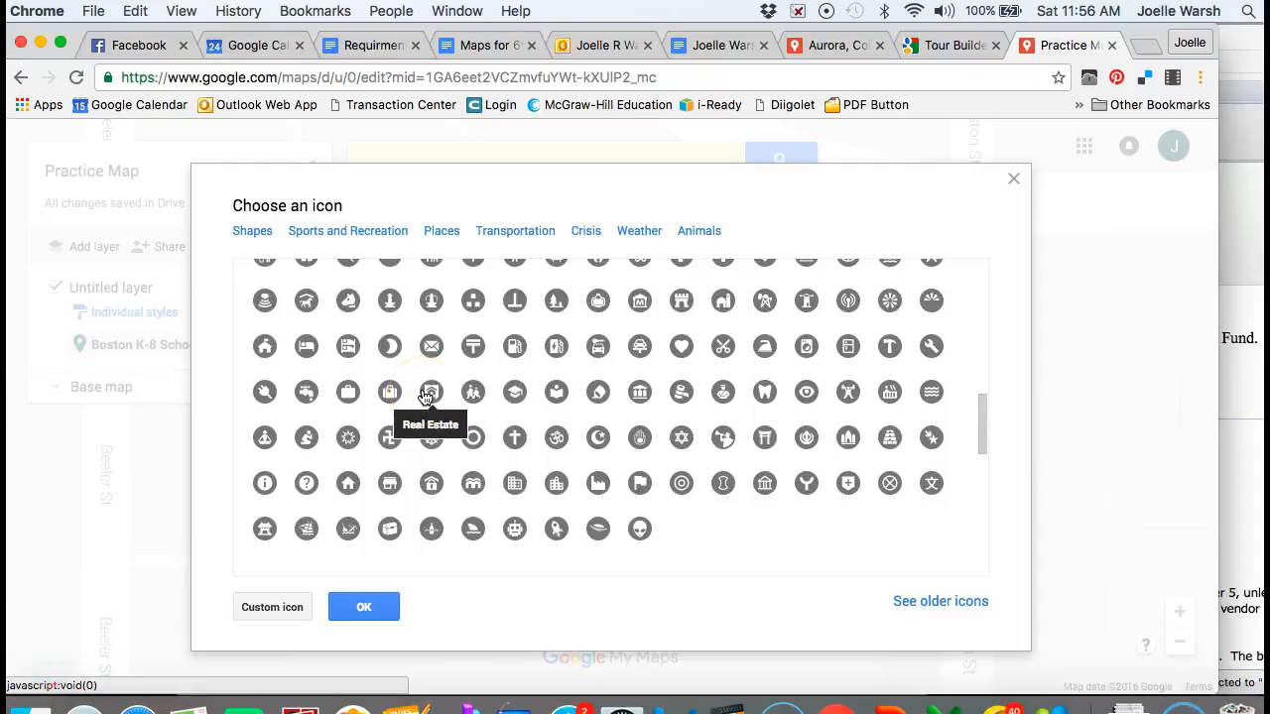
left_click(471, 395)
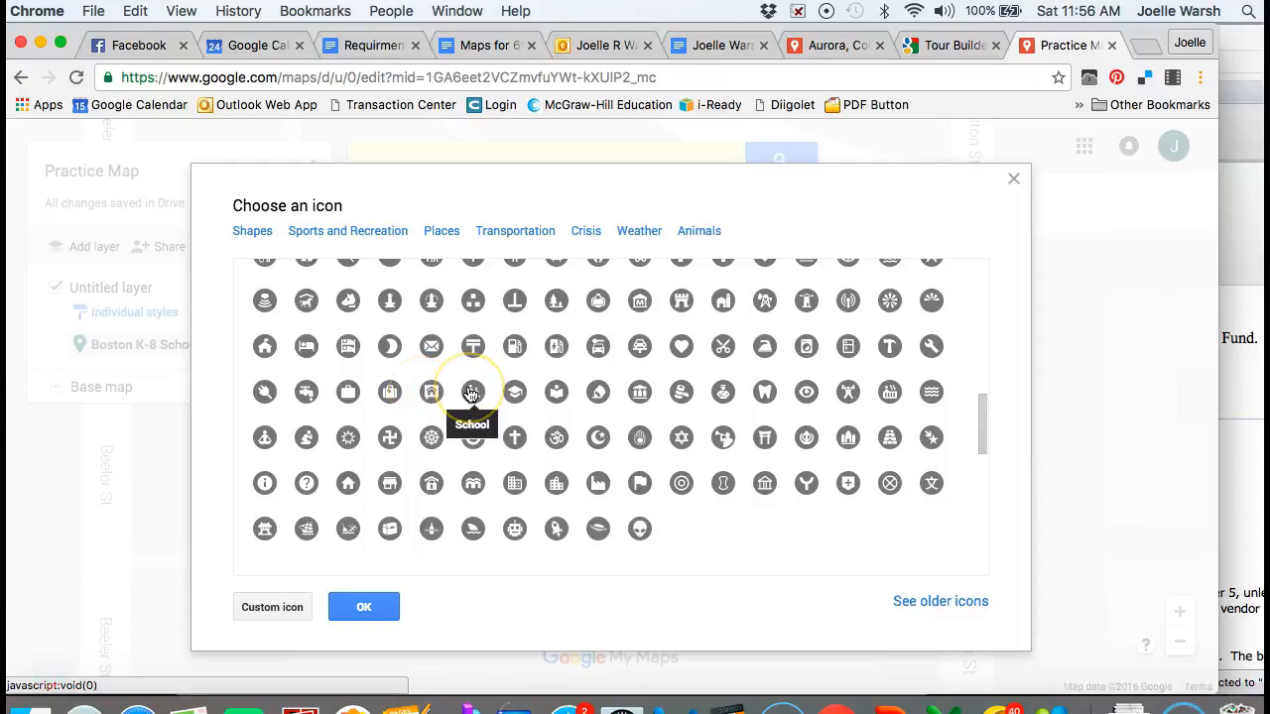
left_click(514, 395)
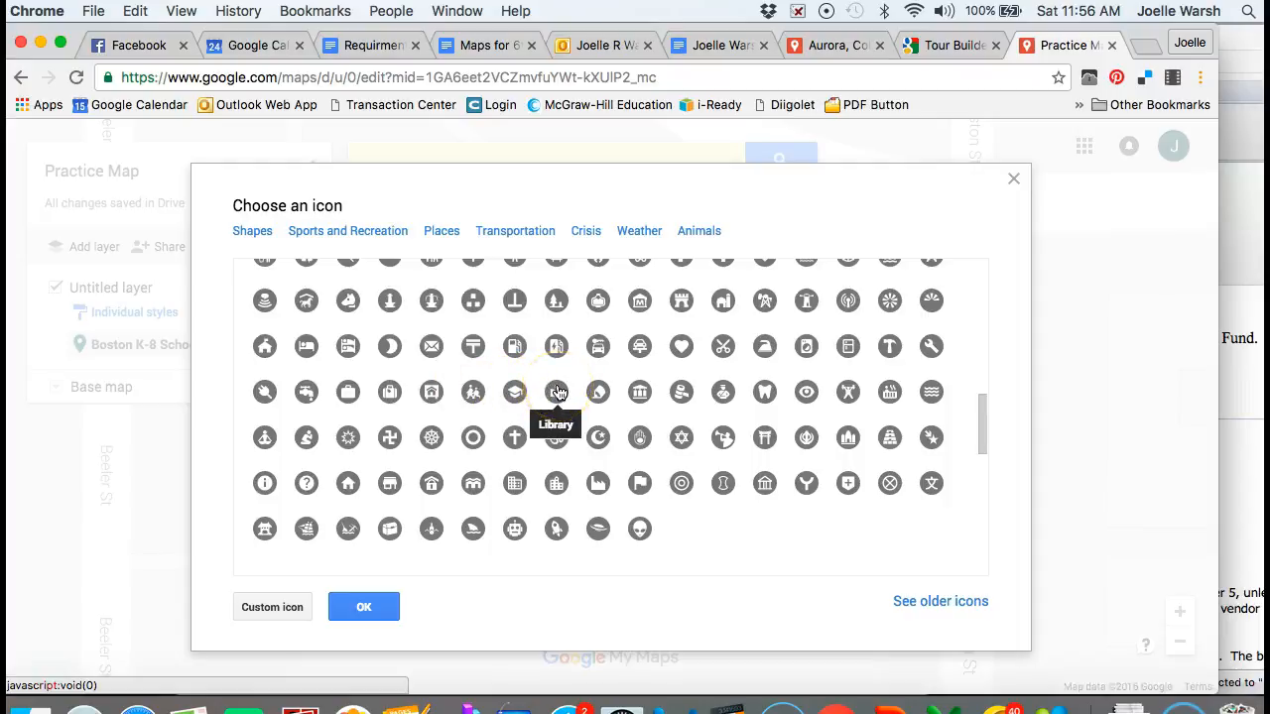
left_click(471, 397)
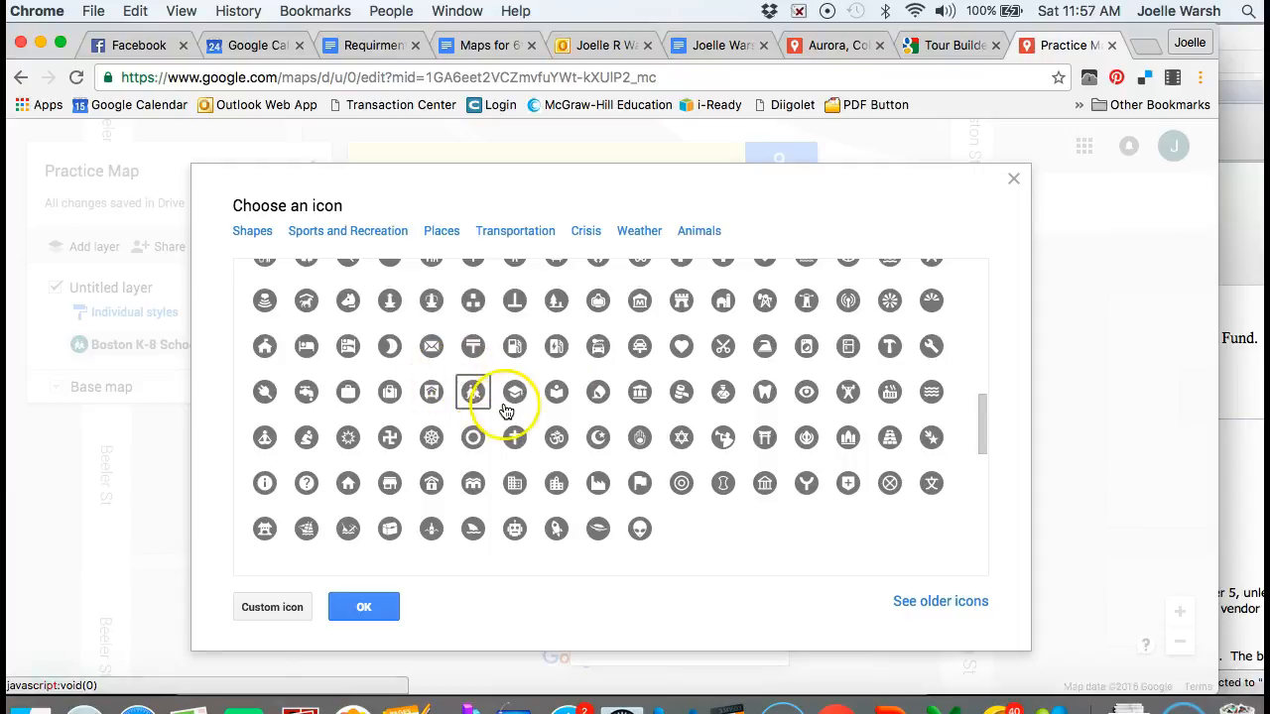
left_click(380, 596)
Recolor the Boston K-8 School marker dark red and close its style options
left_click(515, 561)
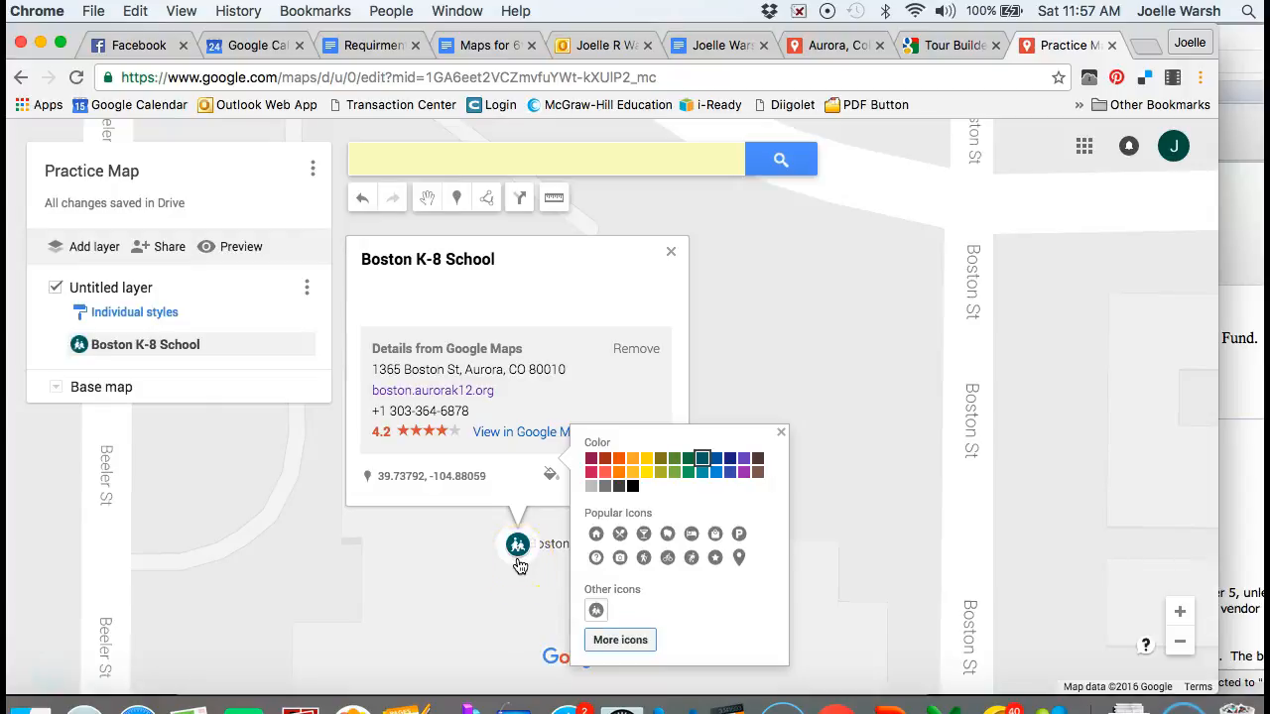
left_click(729, 464)
left_click(653, 466)
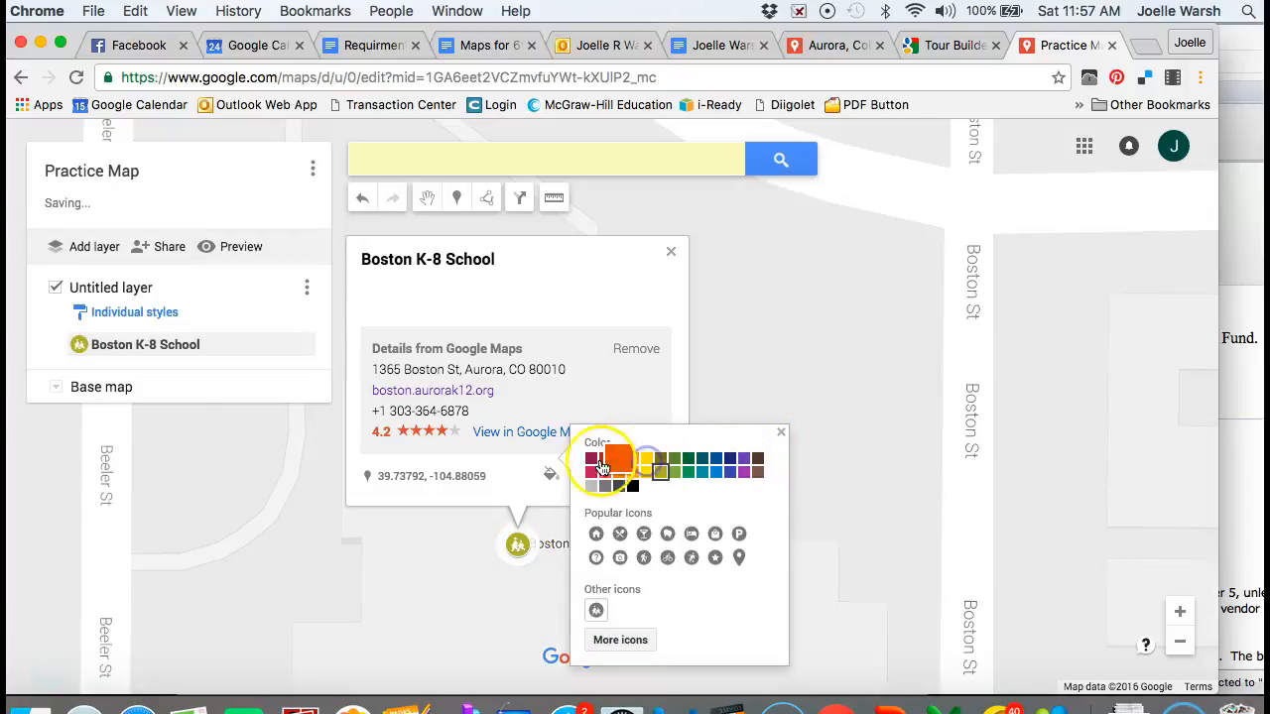
left_click(606, 459)
left_click(781, 432)
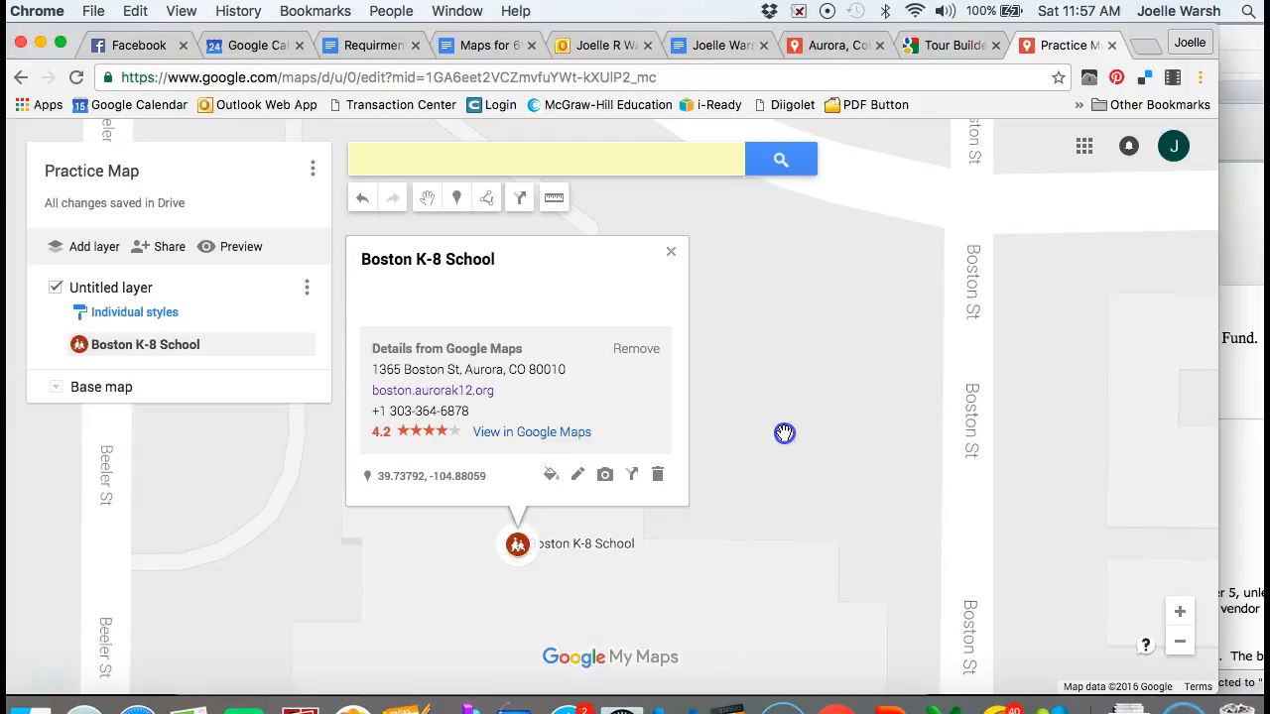
Give the Boston K-8 School marker the description "I teach at this school" and save it
left_click(579, 476)
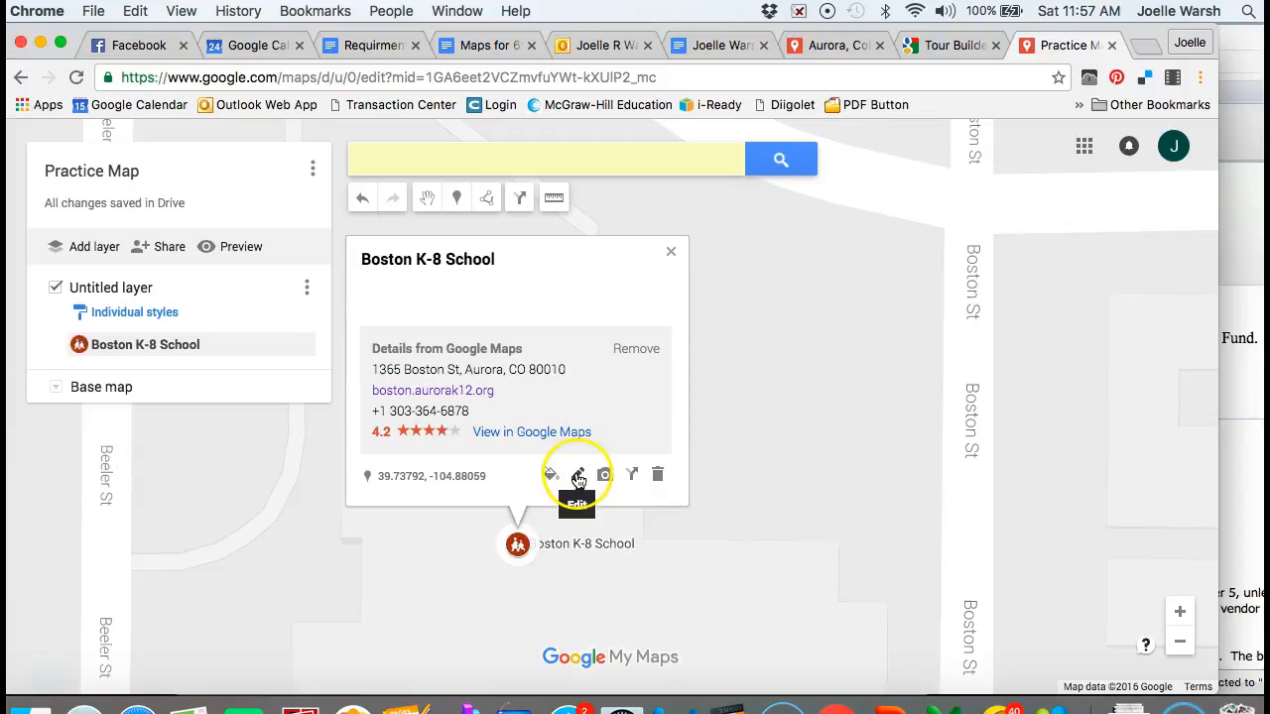
left_click(578, 476)
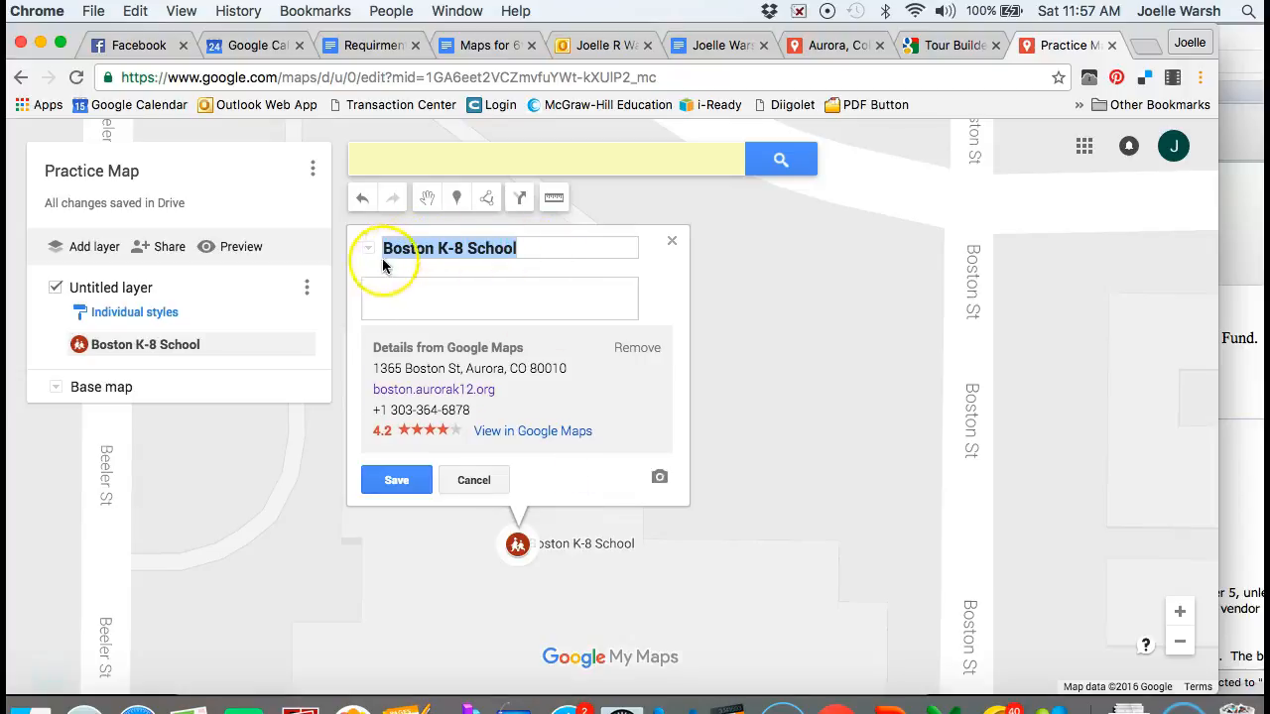
left_click(406, 299)
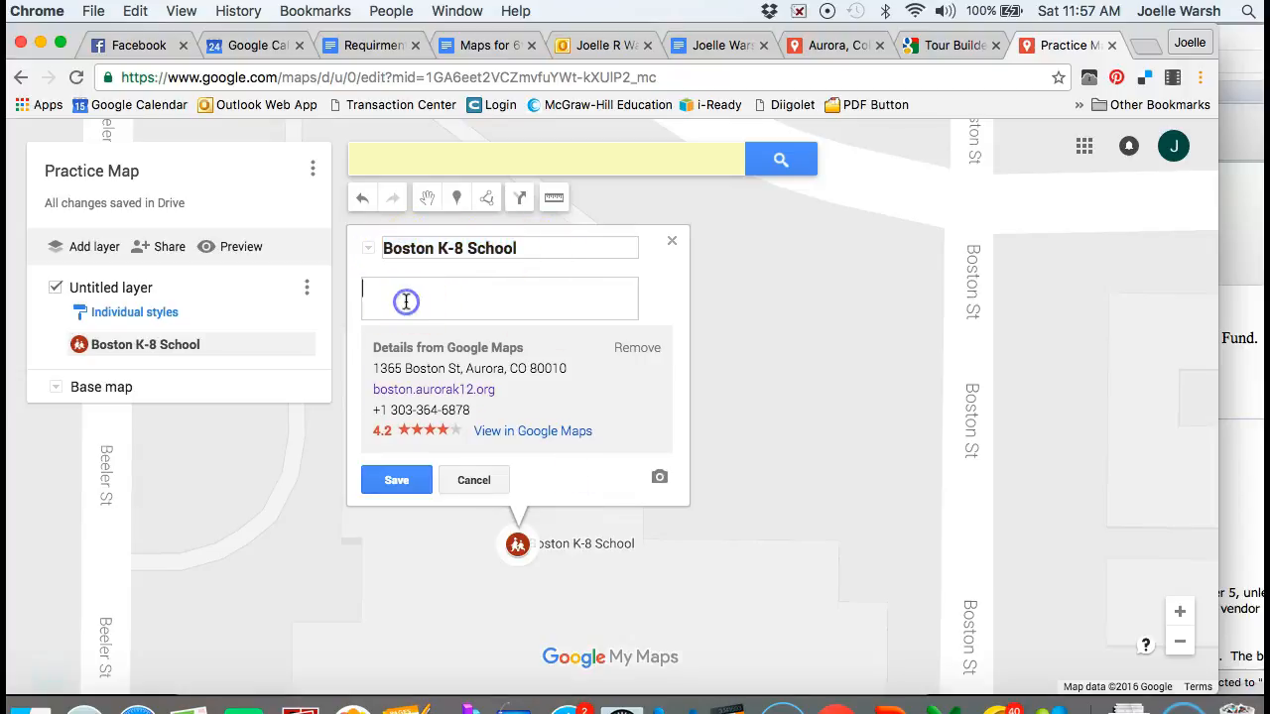
type("I teach at this school")
left_click(389, 478)
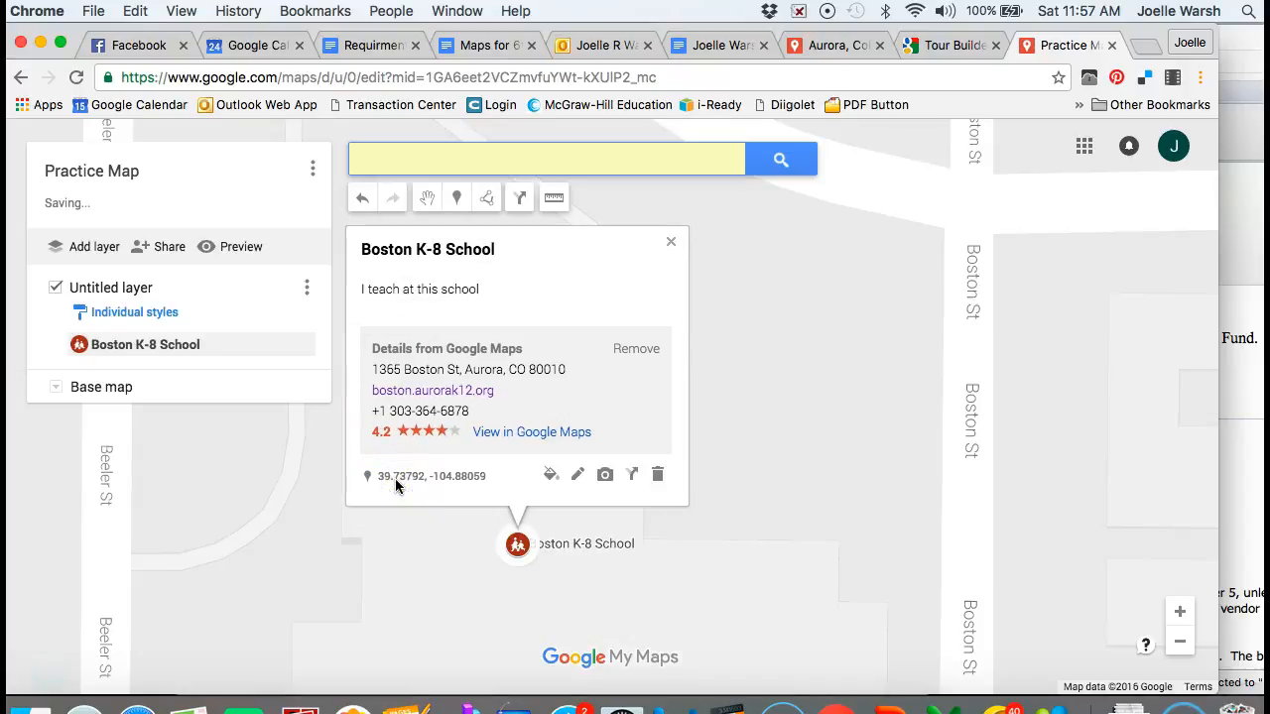
Run a Google Image Search for "Boston k8 school in aurora" to find a picture for the school marker
left_click(604, 477)
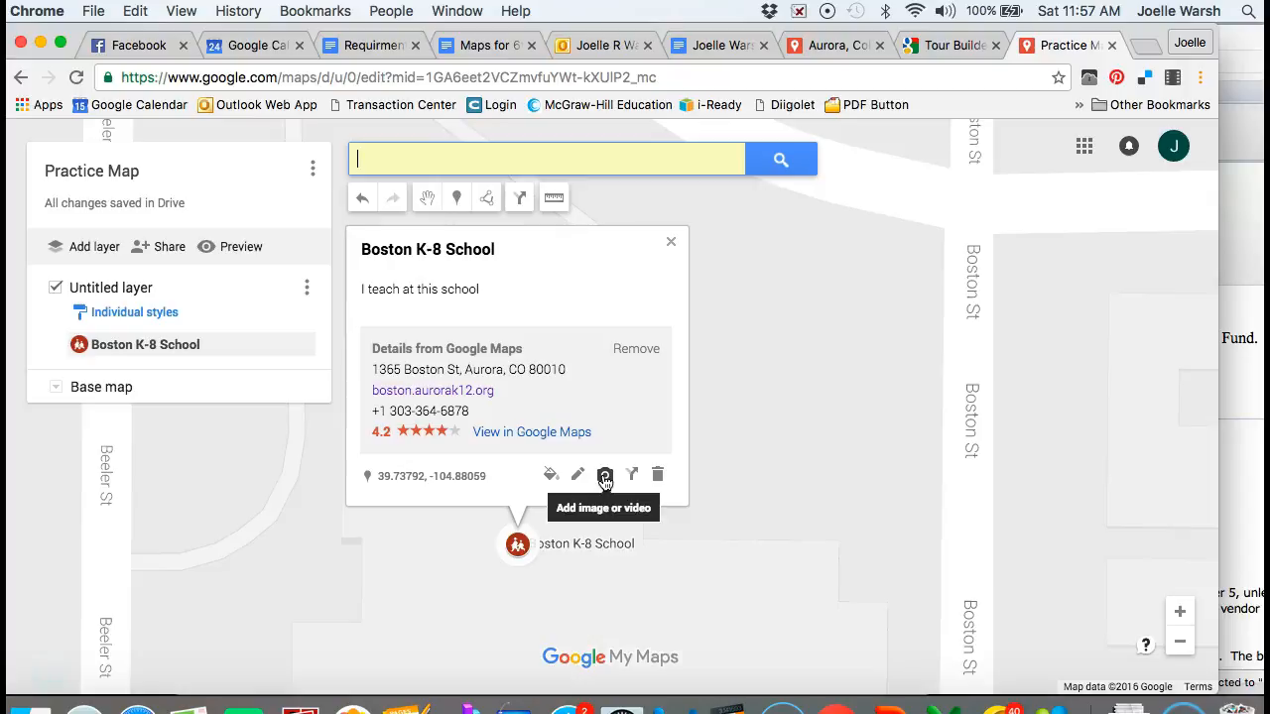
left_click(604, 477)
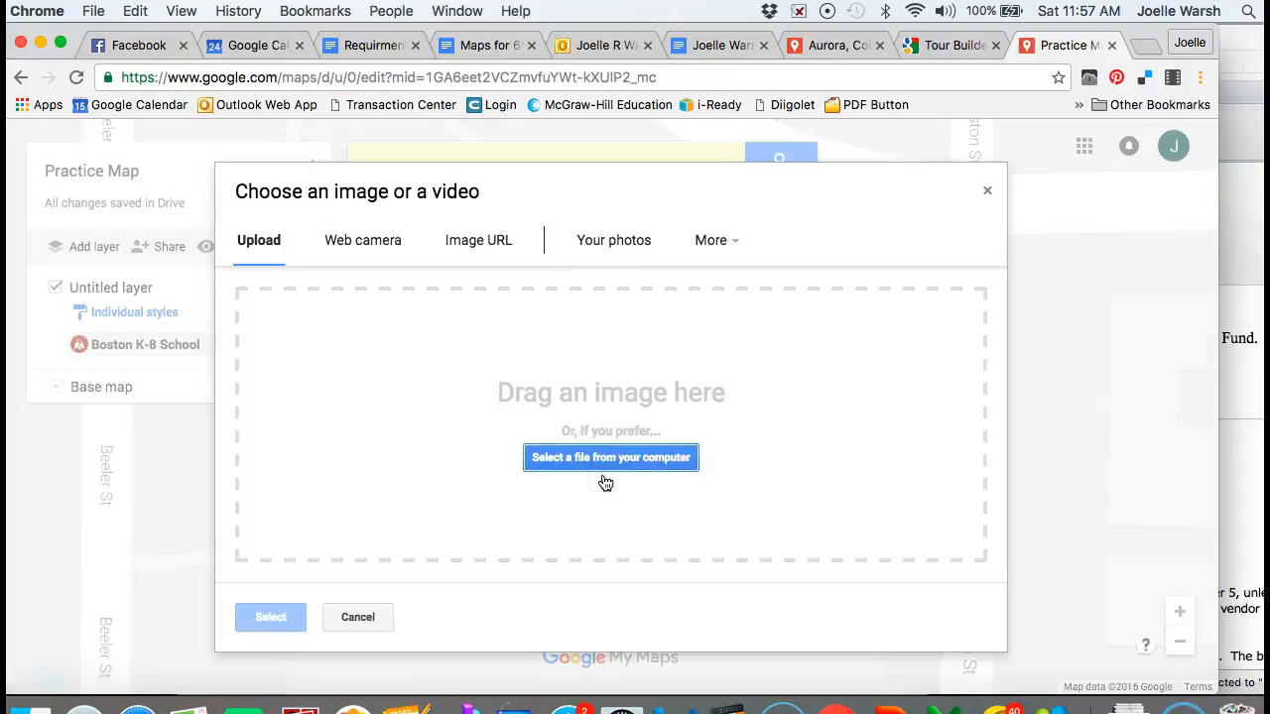
left_click(719, 247)
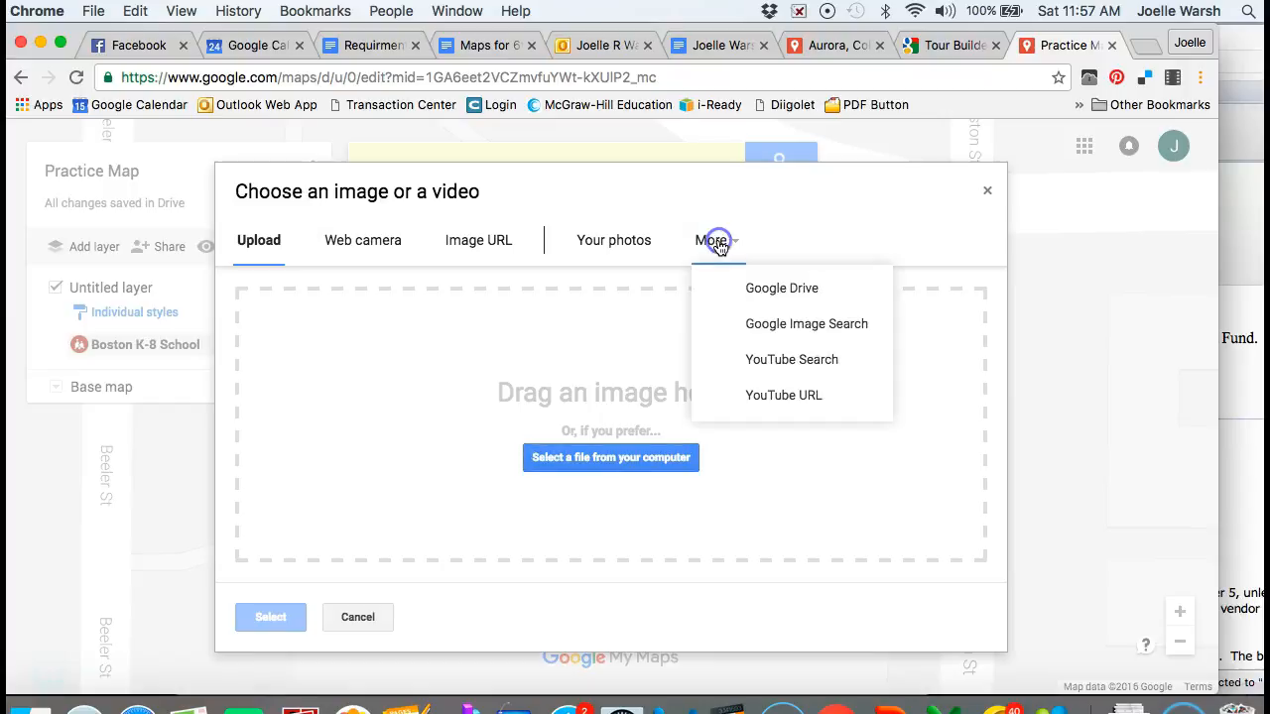
left_click(759, 325)
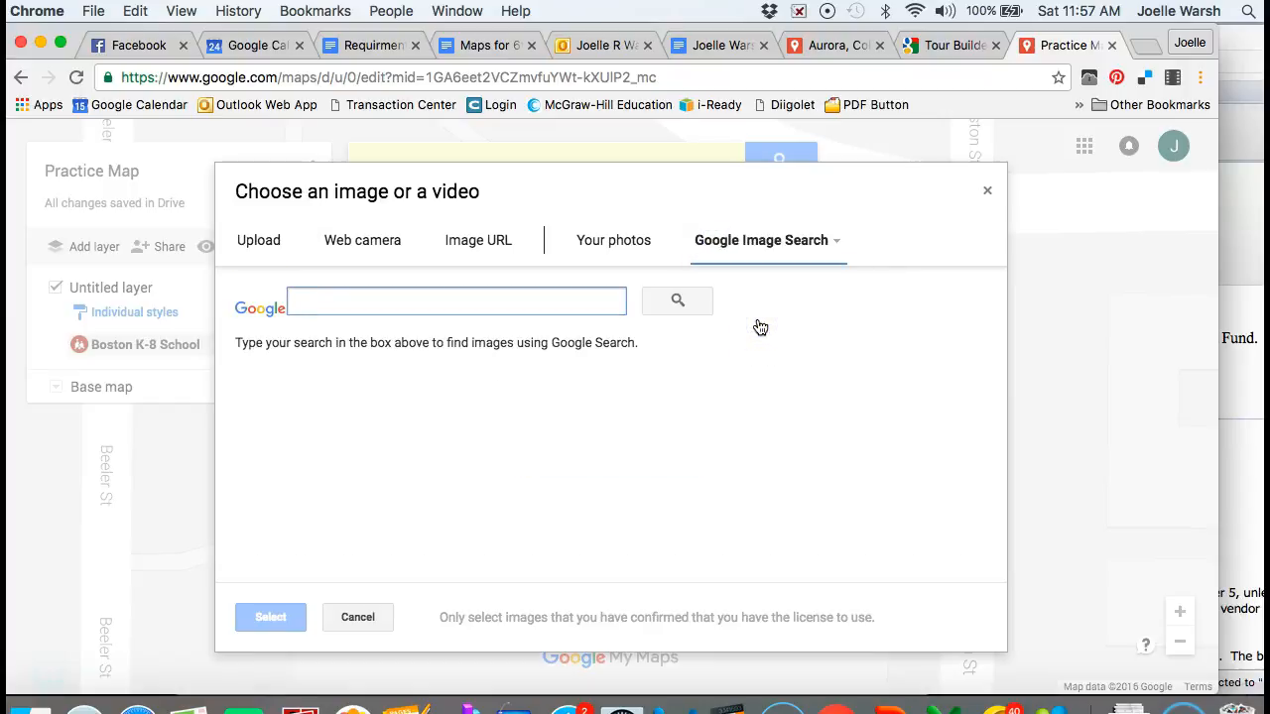
type("Boston k")
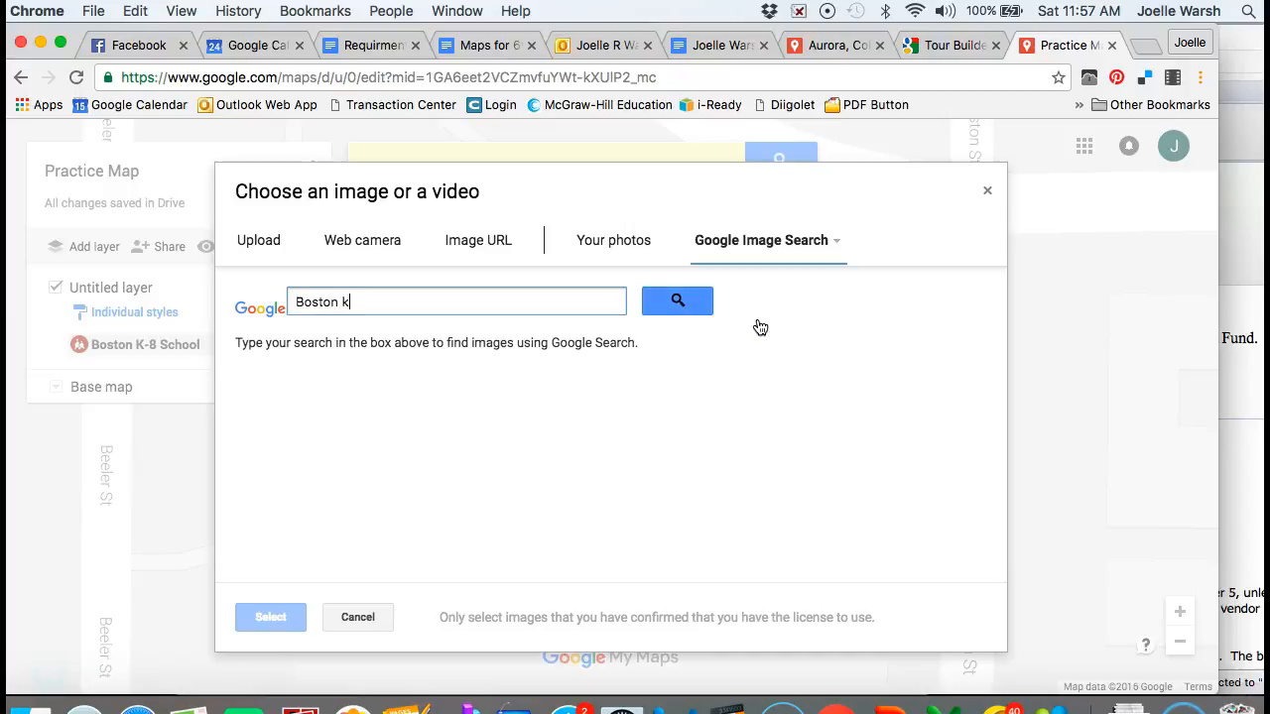
type("8 school in aurora")
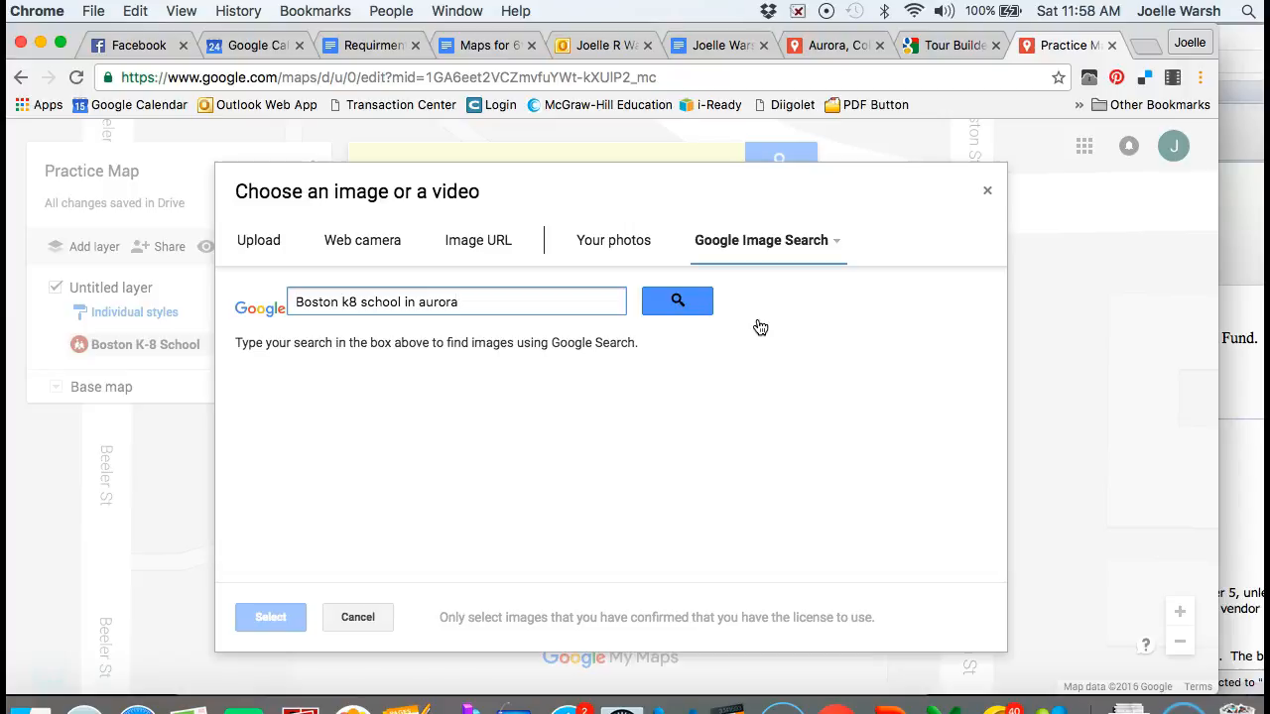
left_click(699, 299)
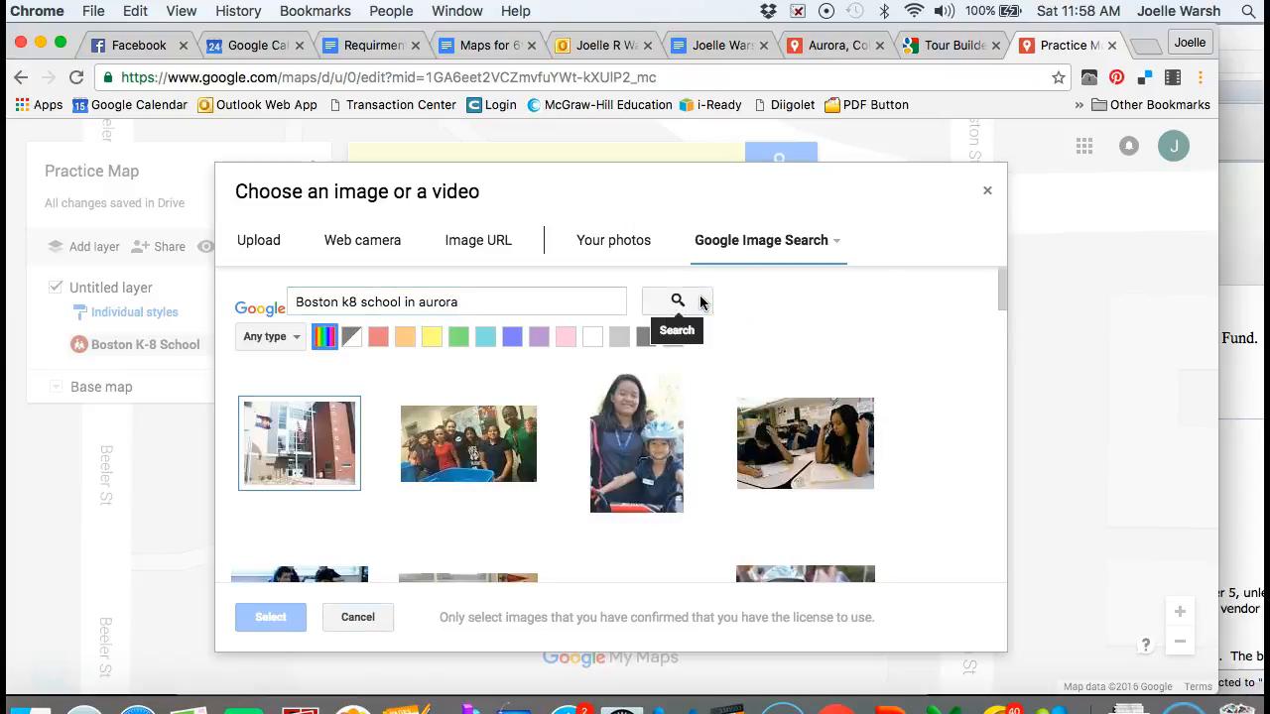
Add the search result photo of the school building with the flags to the marker
left_click(295, 454)
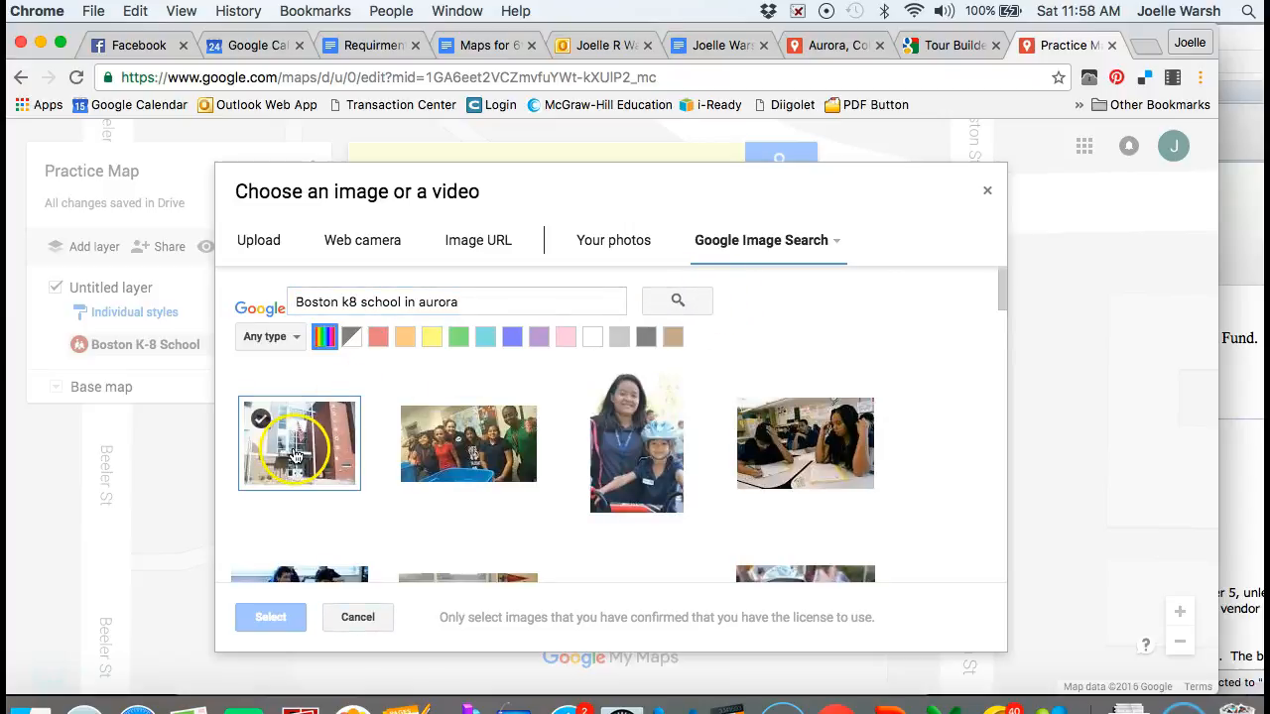
scroll(399, 484, "down", 8)
scroll(400, 483, "up", 8)
left_click(309, 422)
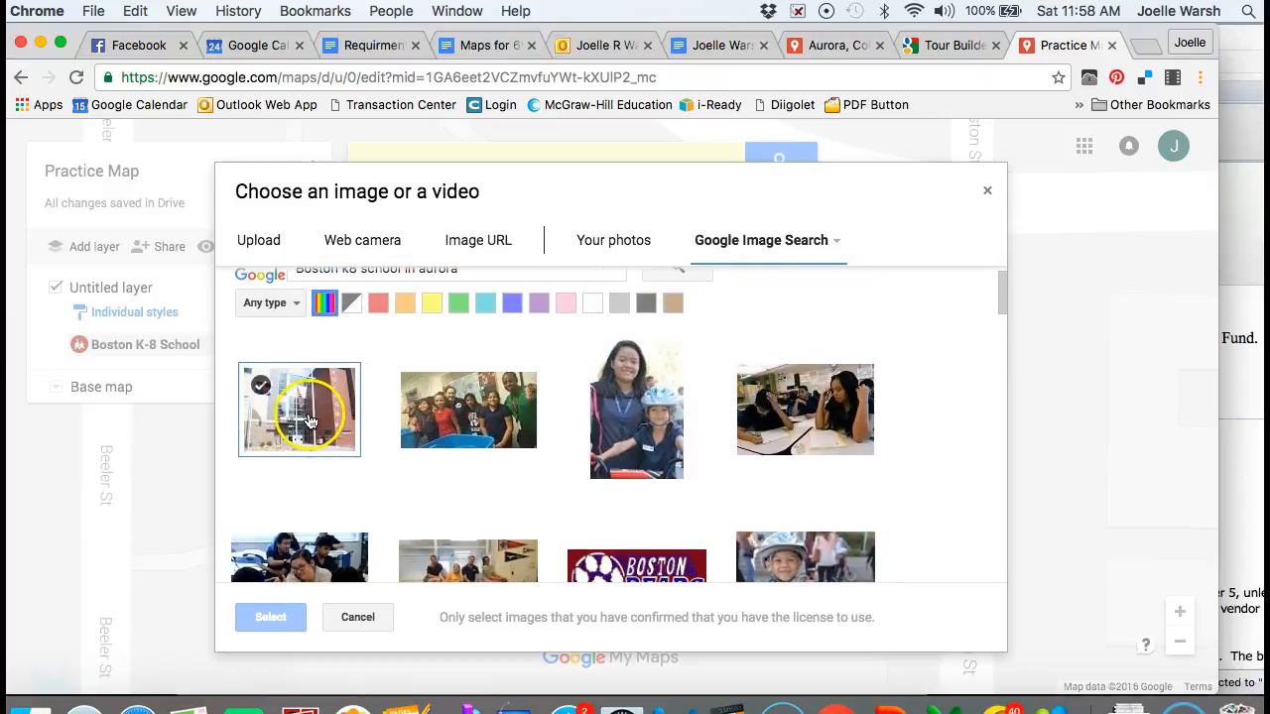
left_click(279, 619)
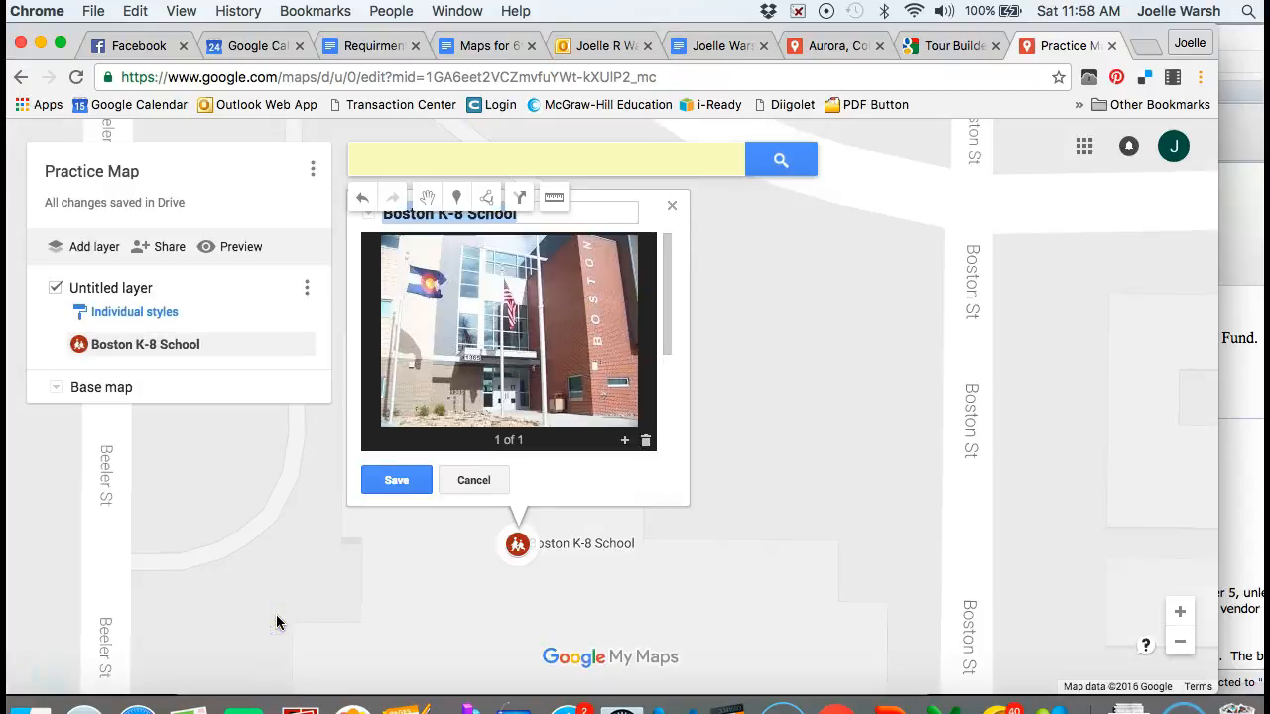
Add the oval Boston P-8 bear logo as a second image from the same search results and save the marker
left_click(624, 439)
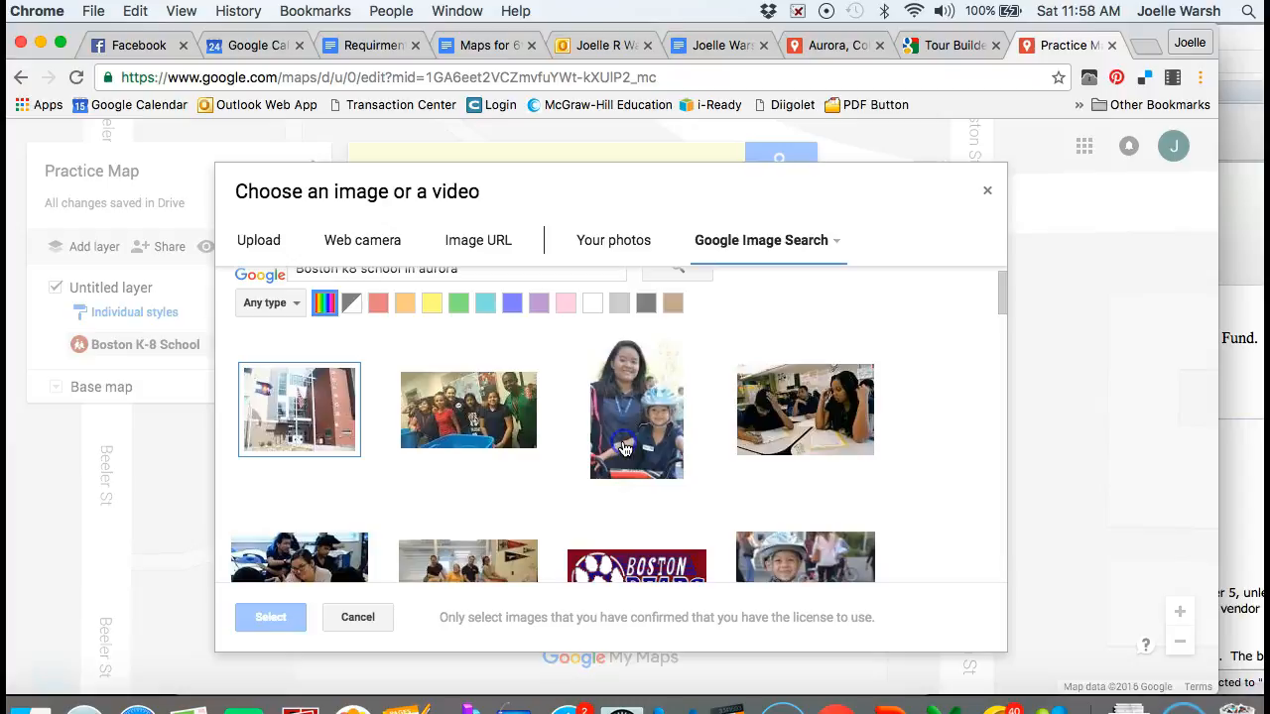
scroll(624, 449, "down", 5)
left_click(476, 324)
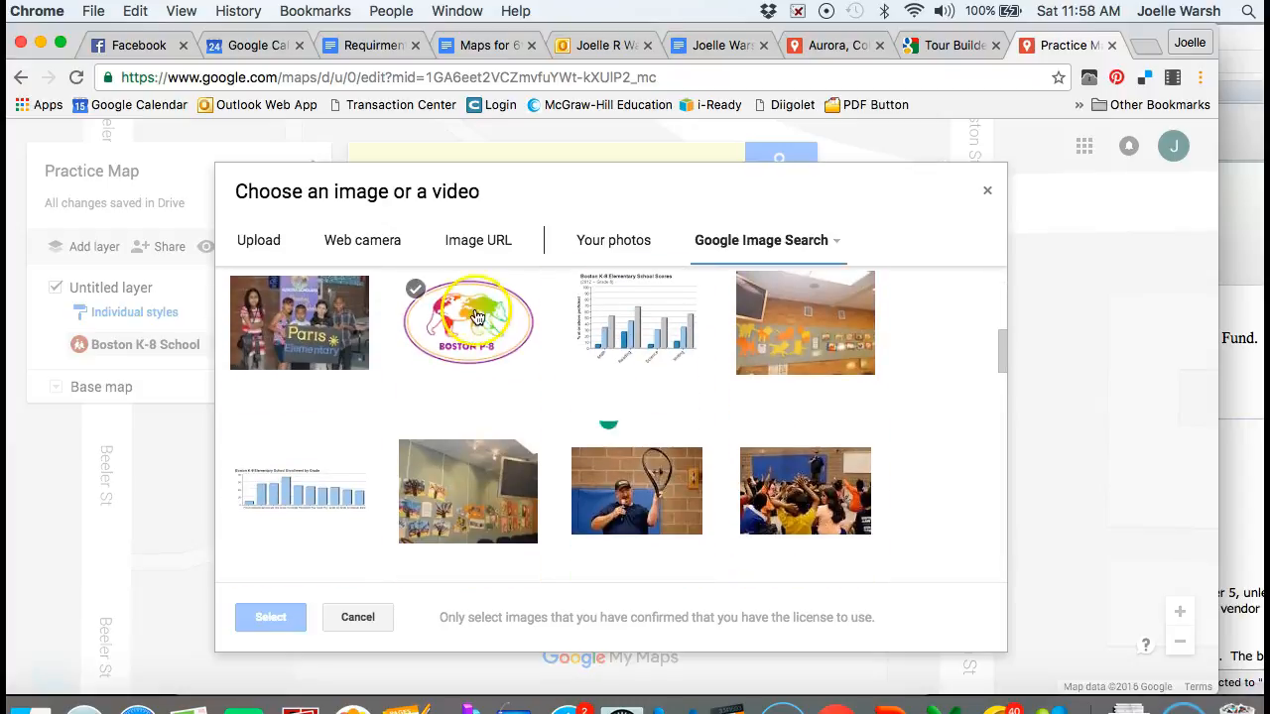
left_click(269, 617)
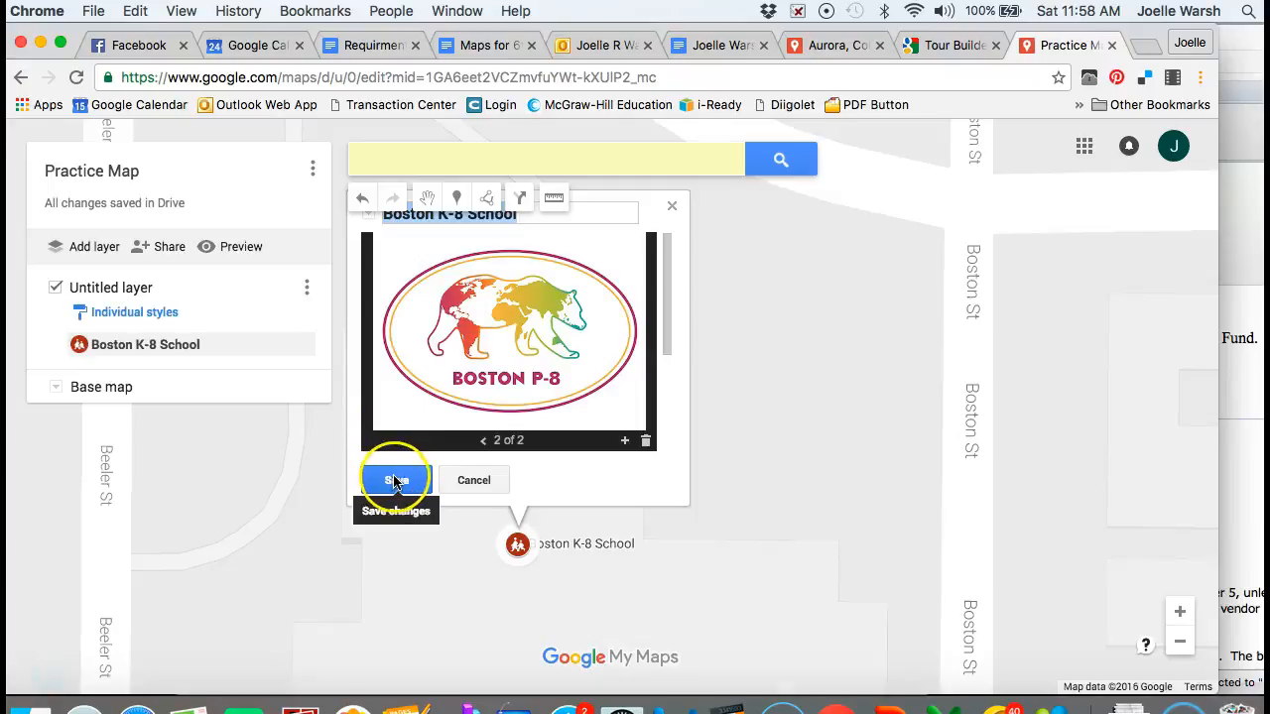
left_click(396, 482)
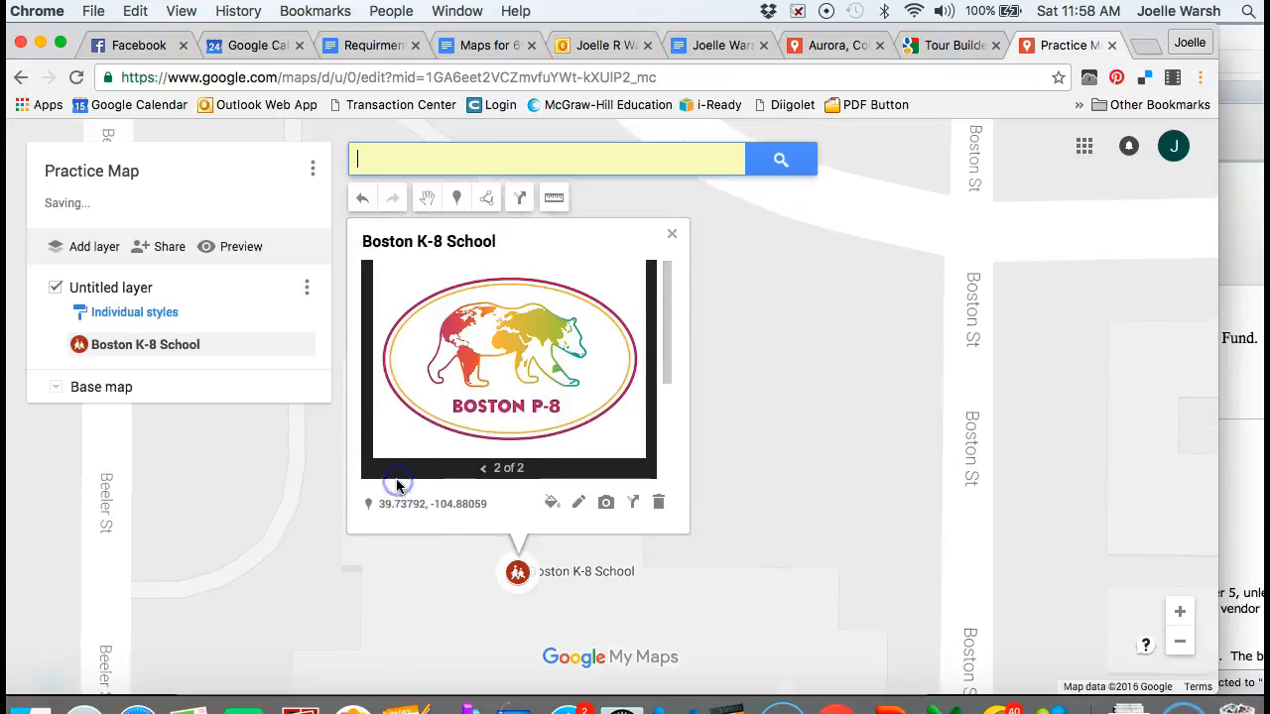